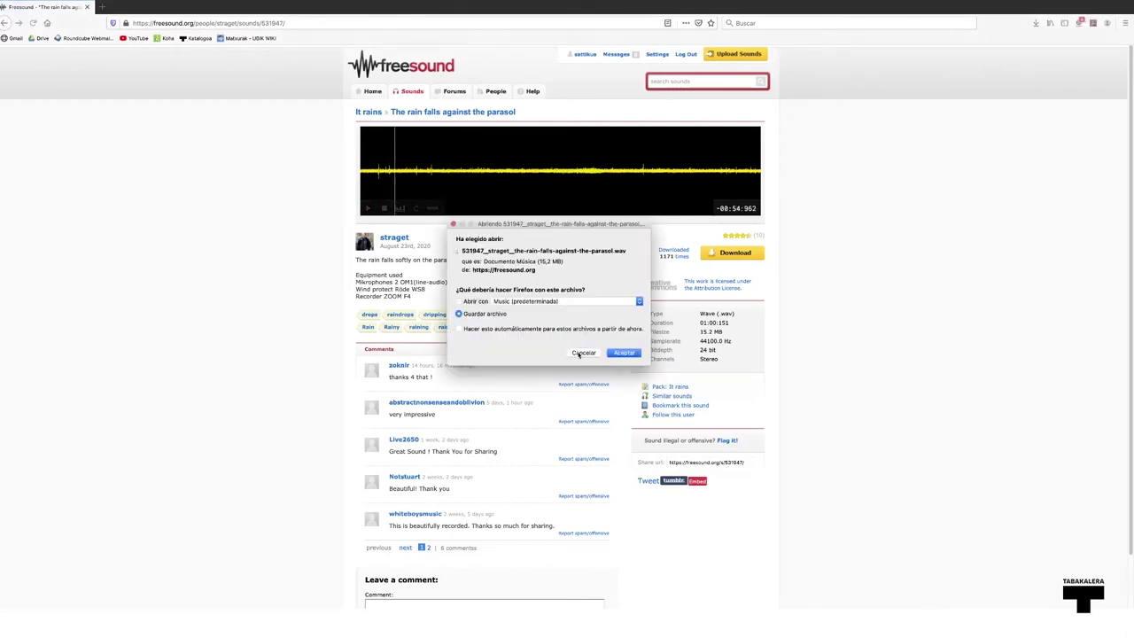
Step: Save the WAV file of "The rain falls against the parasol" and open the AUDIOAK folder on the desktop
left_click(623, 352)
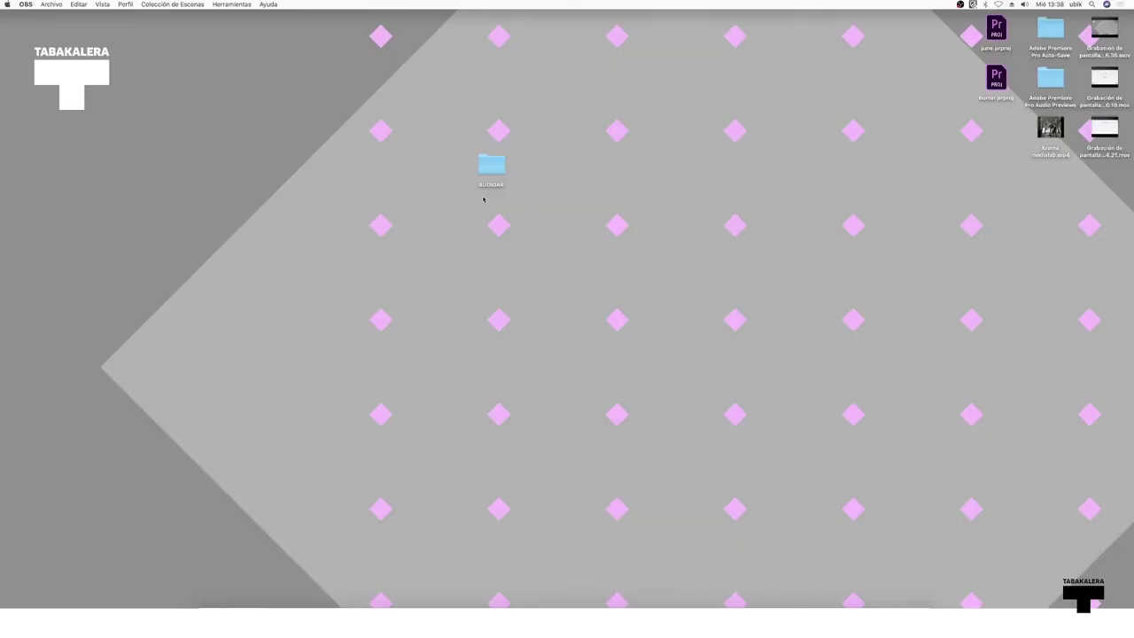
double_click(491, 170)
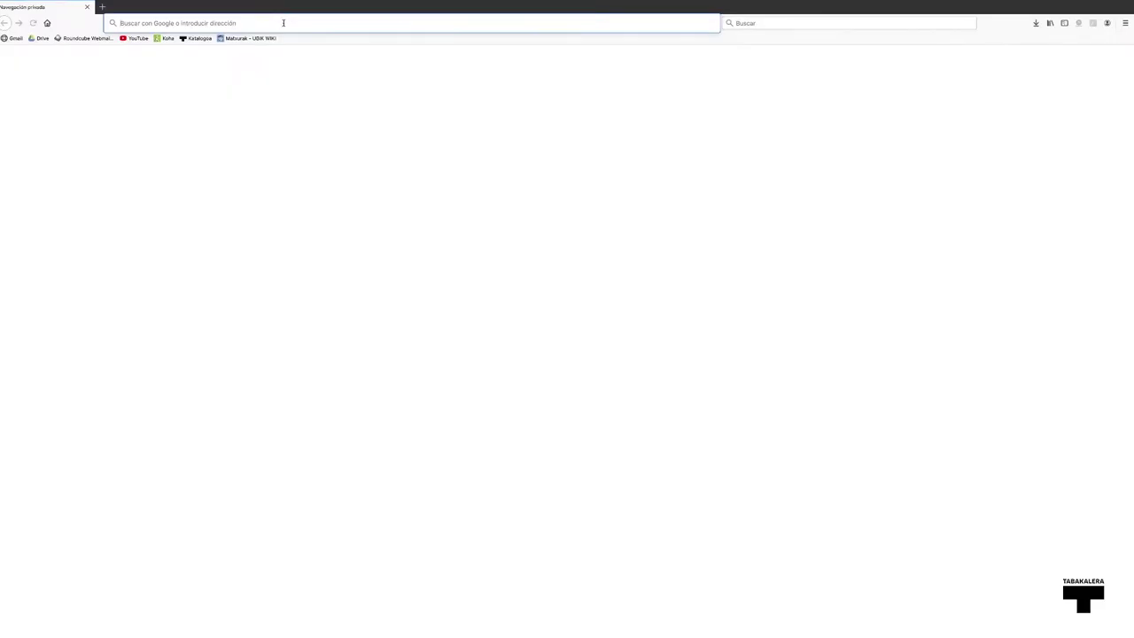
Step: Search the web for REAPER and open the download page on its official website
type("REAPER")
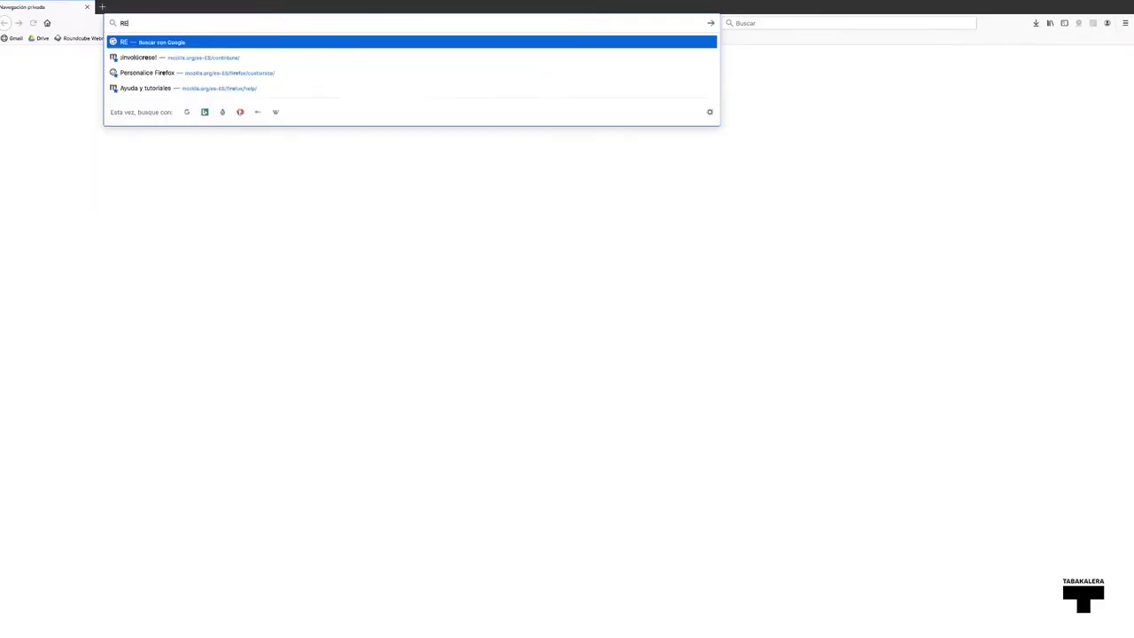
key("Return")
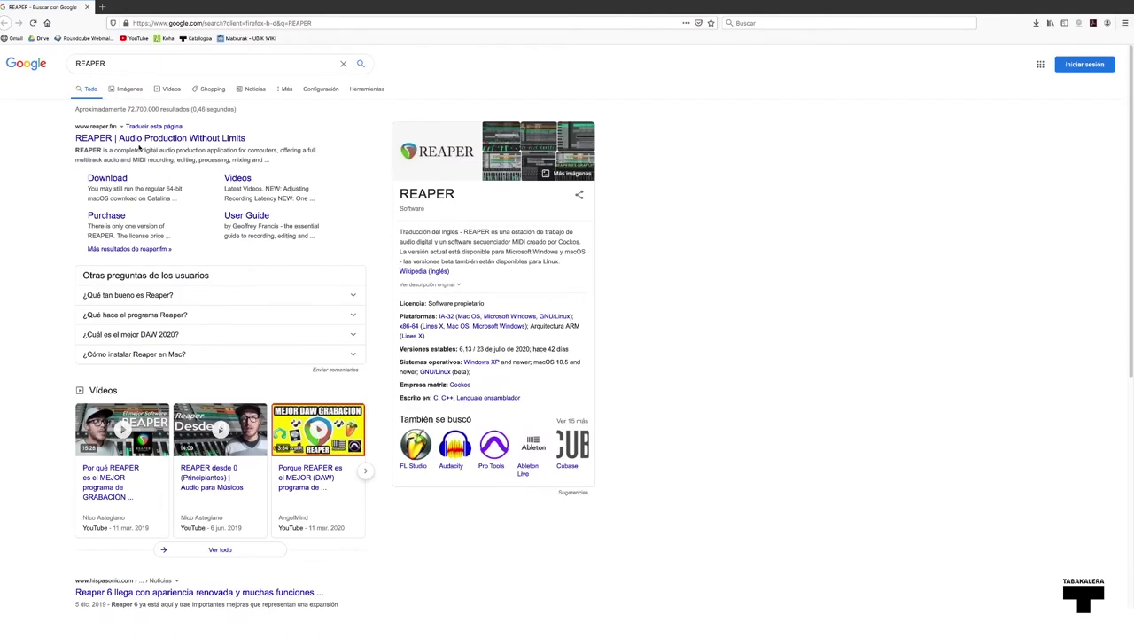
left_click(100, 142)
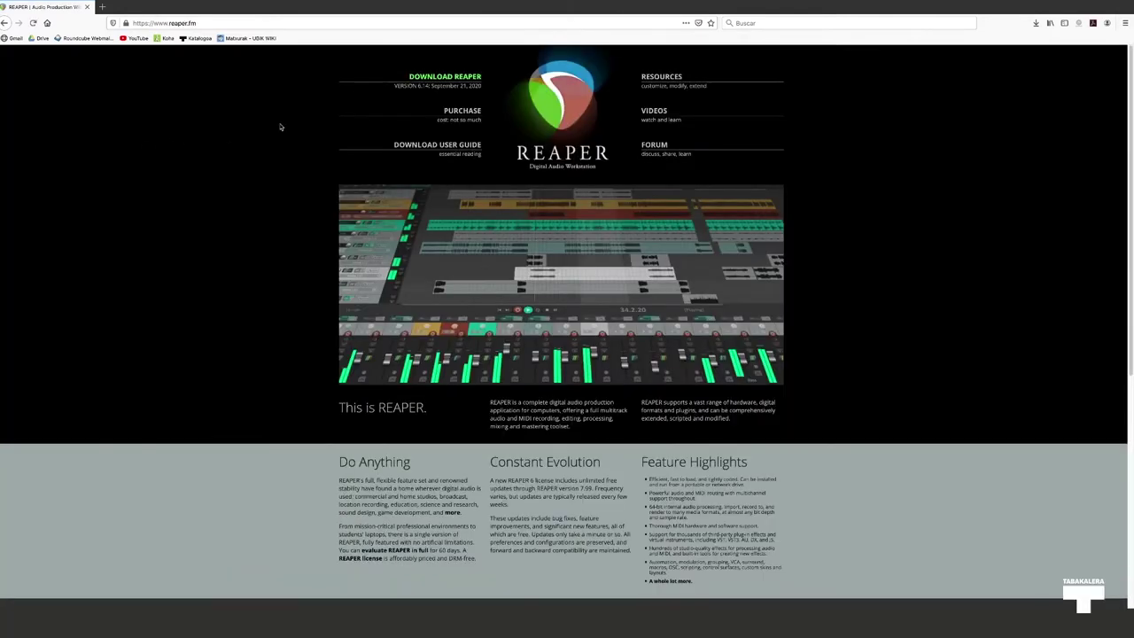
left_click(416, 82)
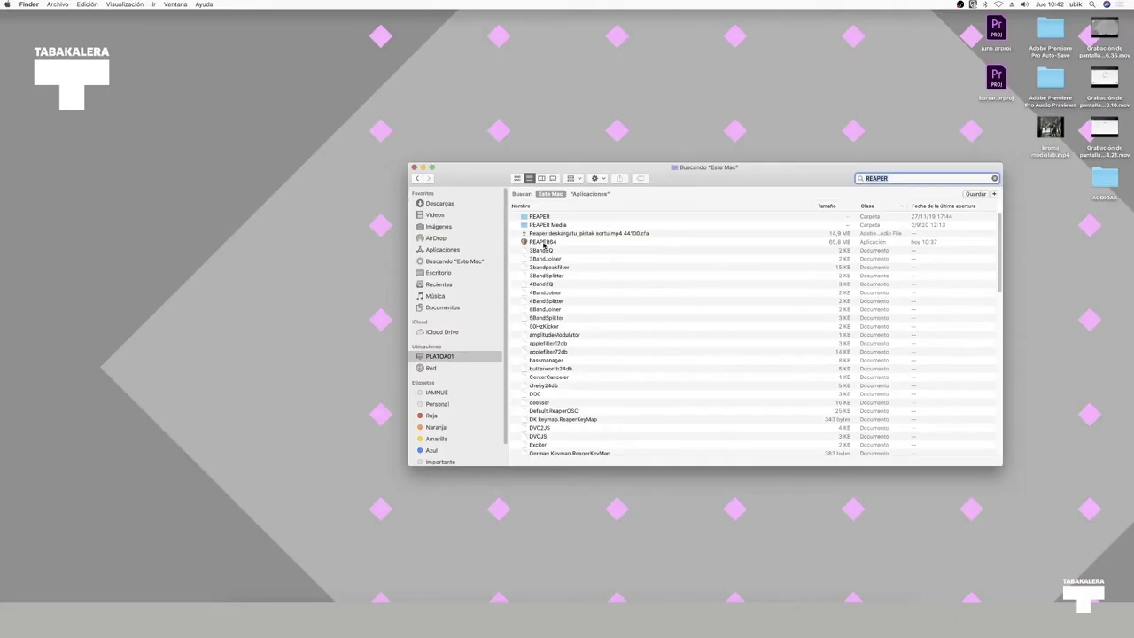
Step: Launch REAPER64 and insert six new tracks at once into the empty project
double_click(532, 241)
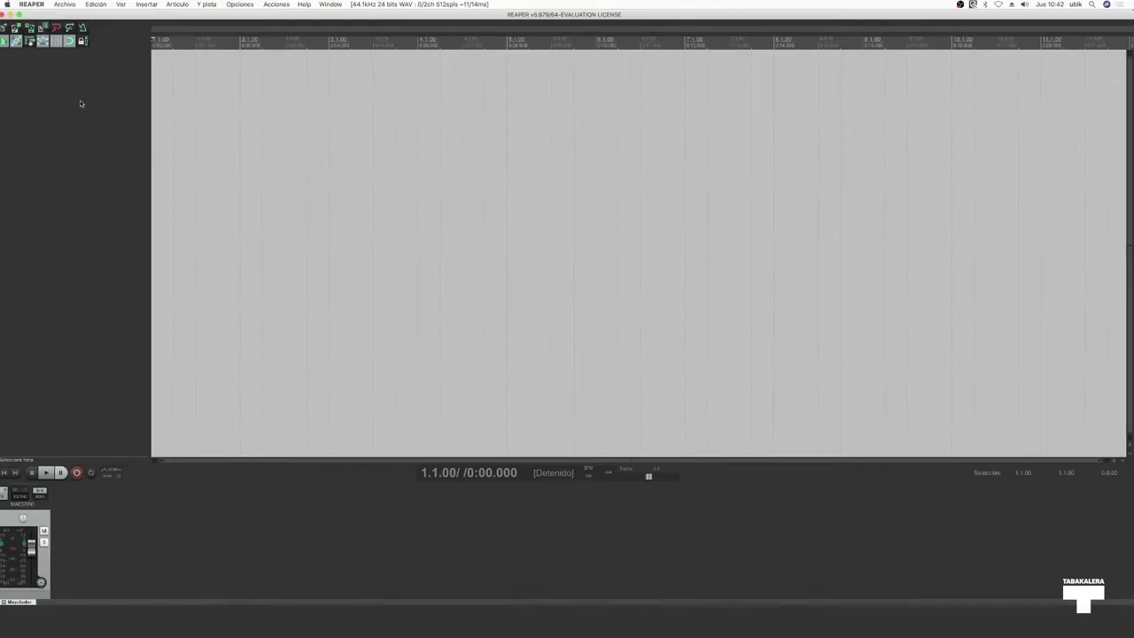
right_click(80, 104)
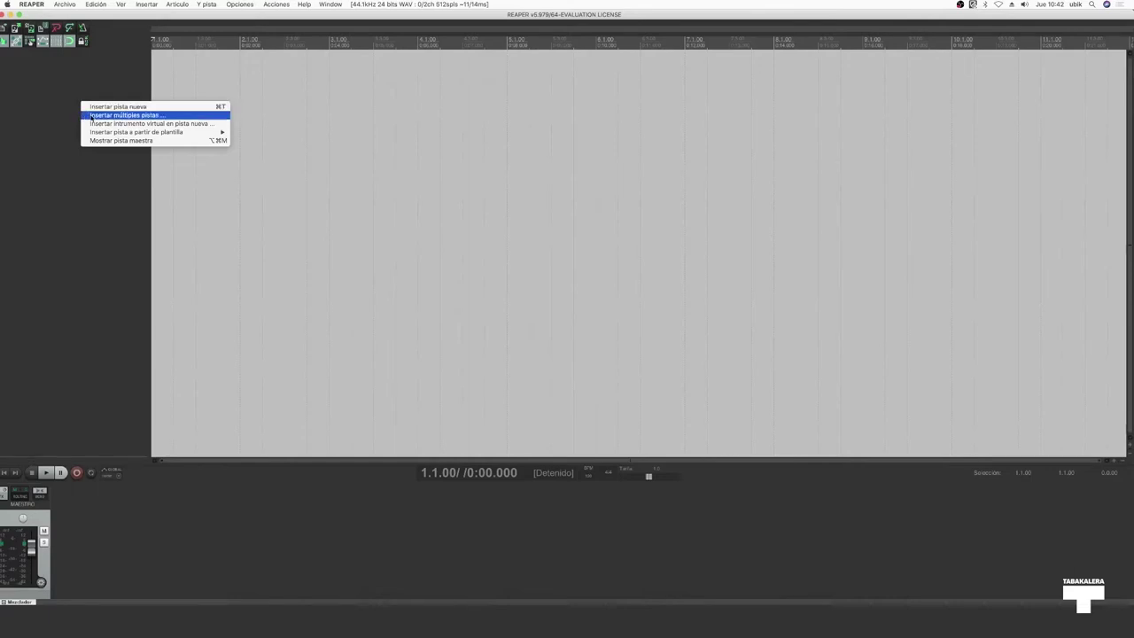
left_click(92, 116)
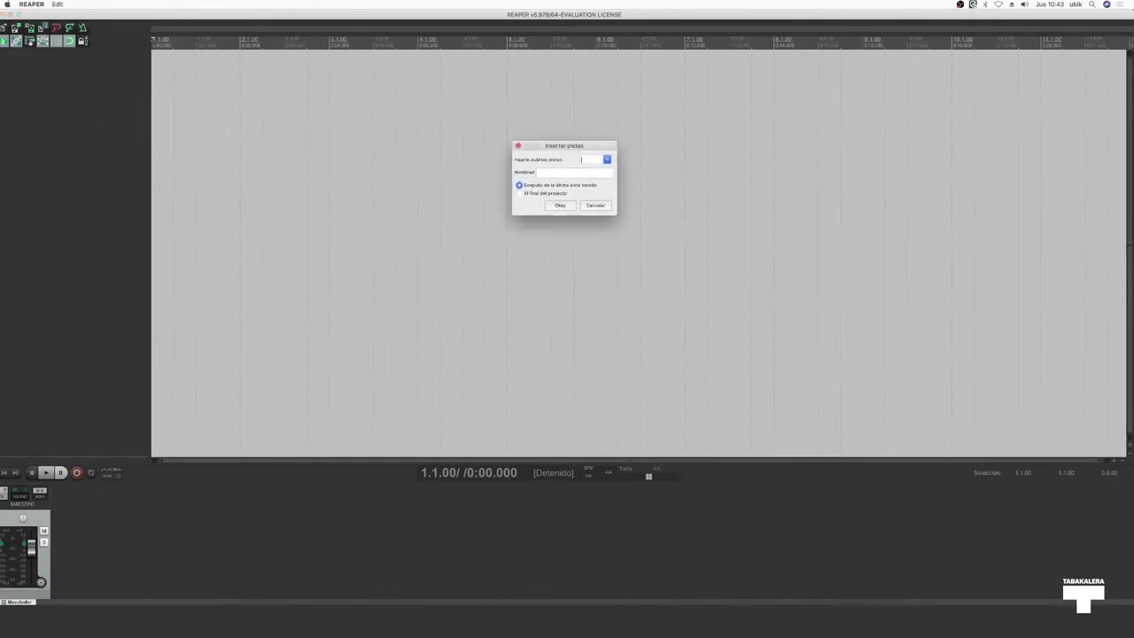
left_click(557, 205)
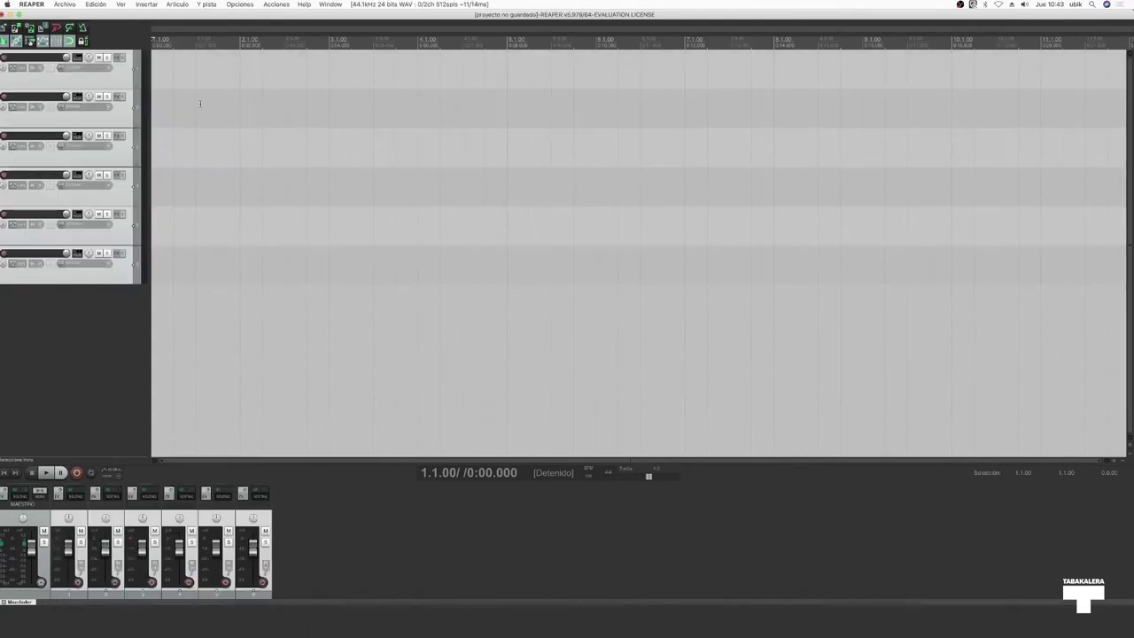
Step: Name the first track EURIA and give it a custom orange-brown colour
double_click(45, 59)
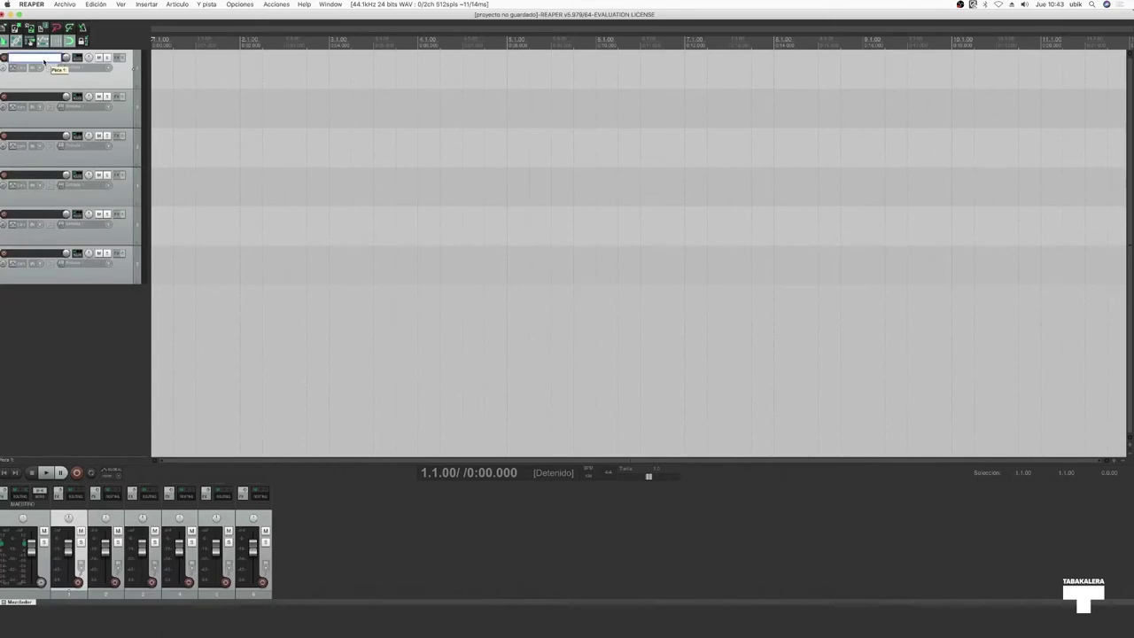
key("Return")
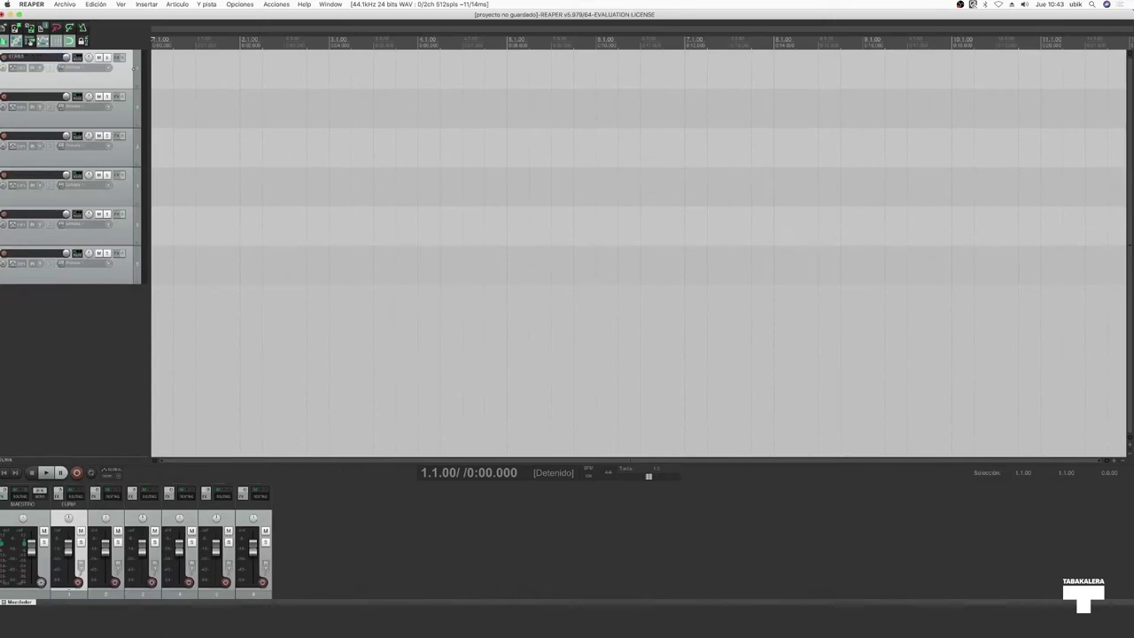
right_click(107, 78)
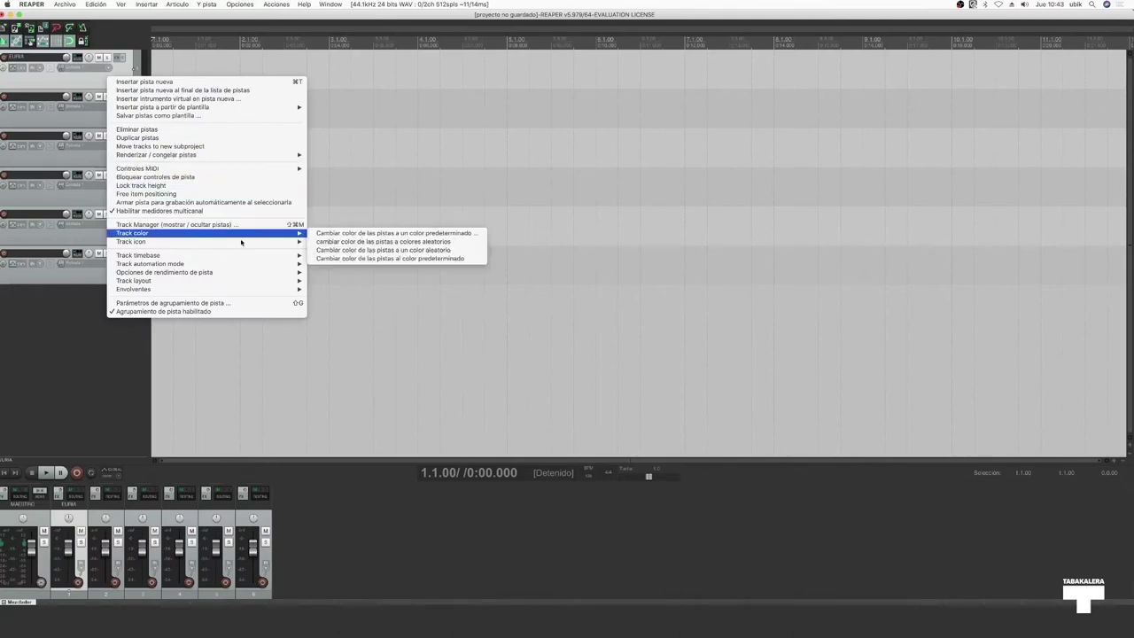
left_click(318, 233)
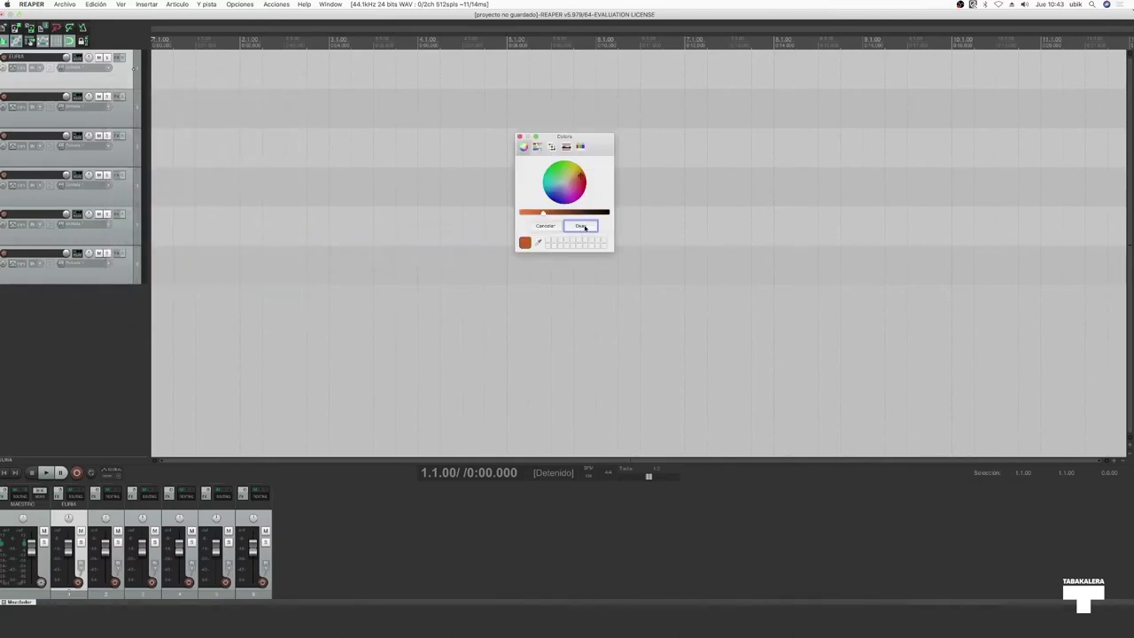
left_click(582, 226)
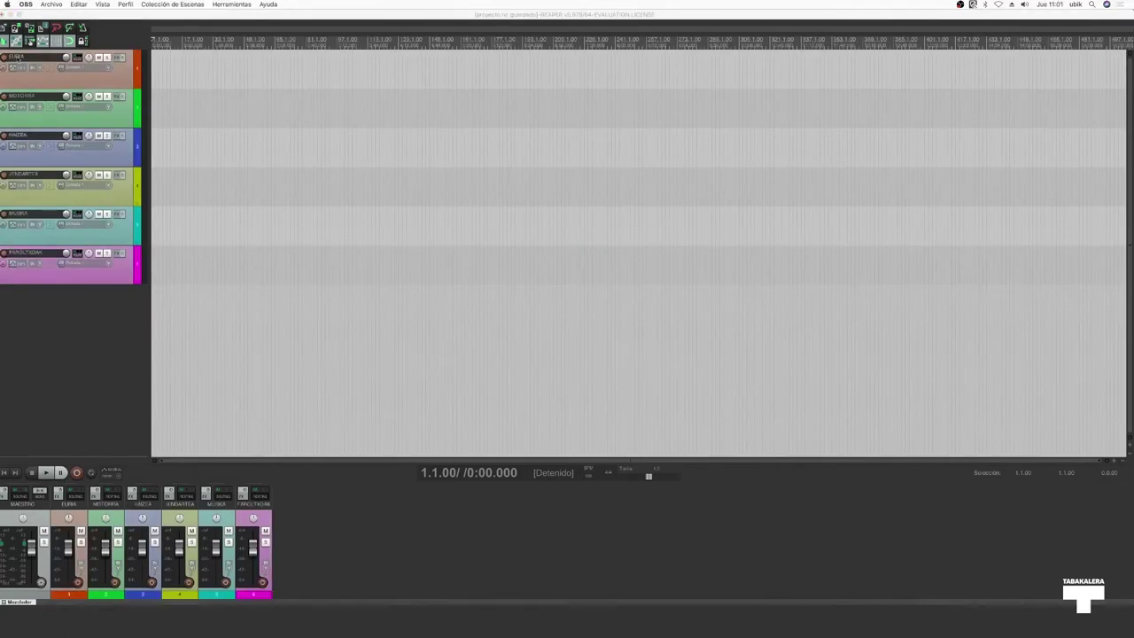
Step: Insert the media file 1.-EURIA.wav from the AUDIOAK folder on the EURIA track and return the cursor to the project start
left_click(92, 82)
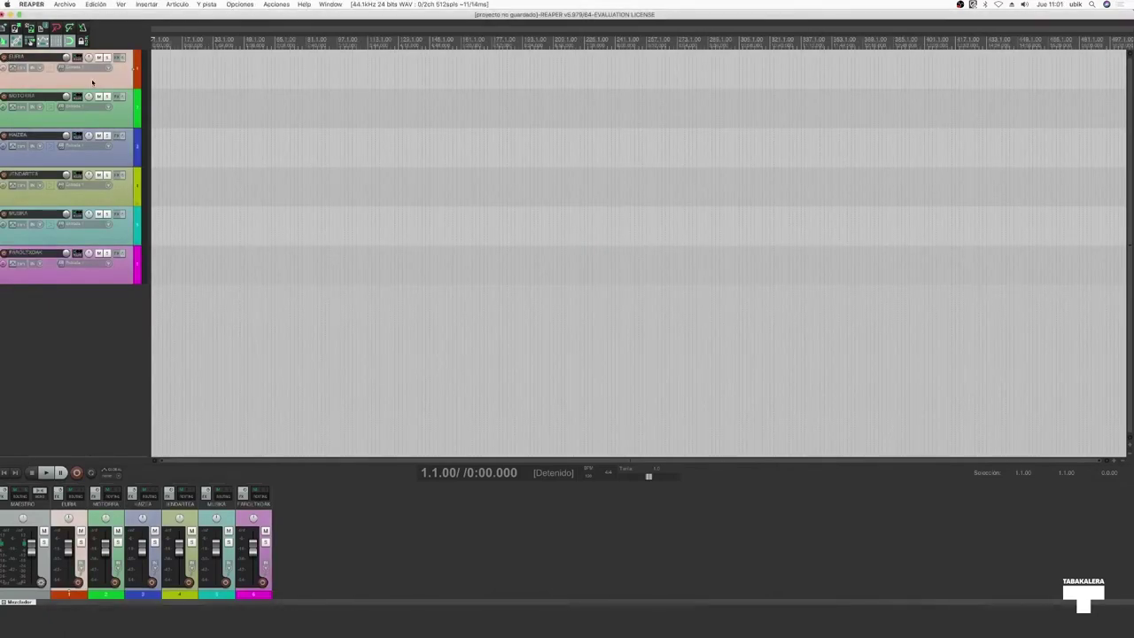
left_click(146, 5)
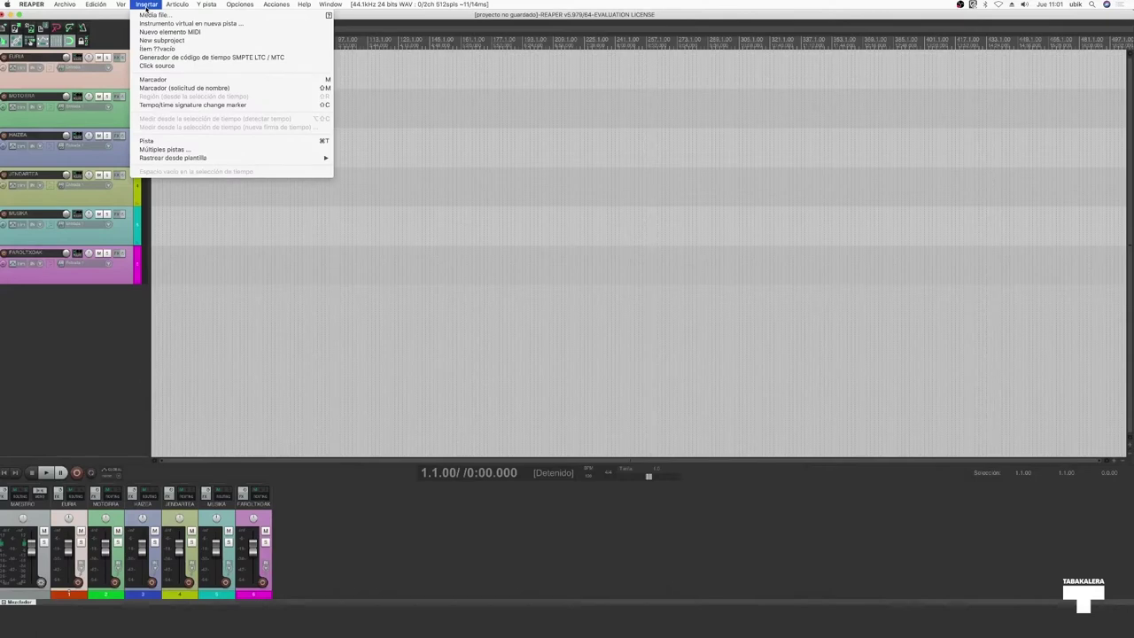
left_click(155, 15)
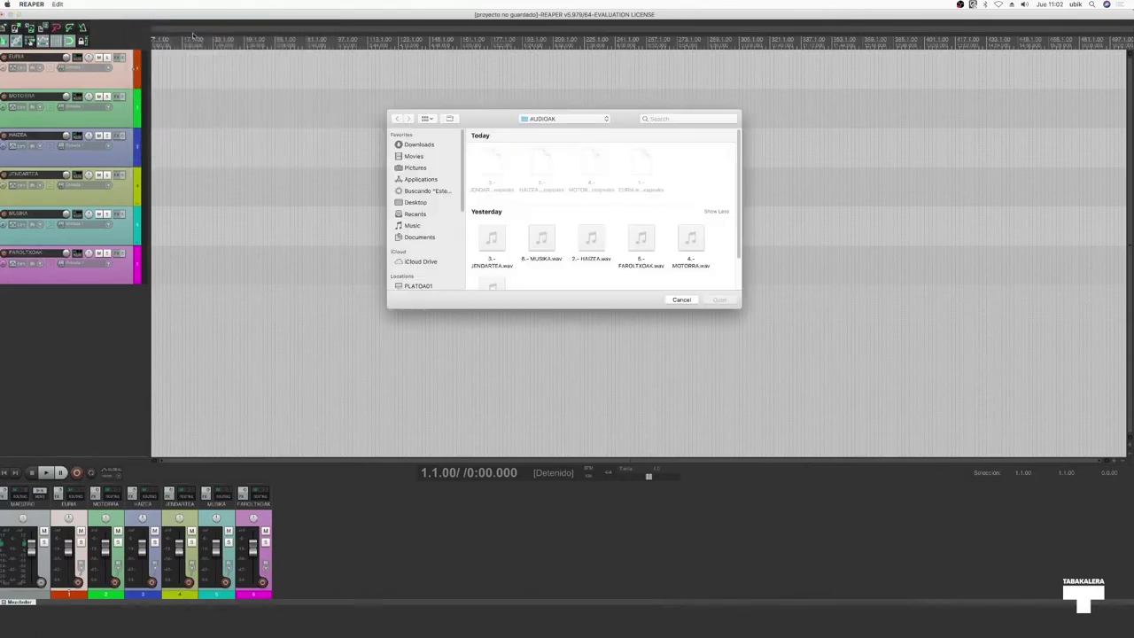
scroll(563, 215, "down", 1)
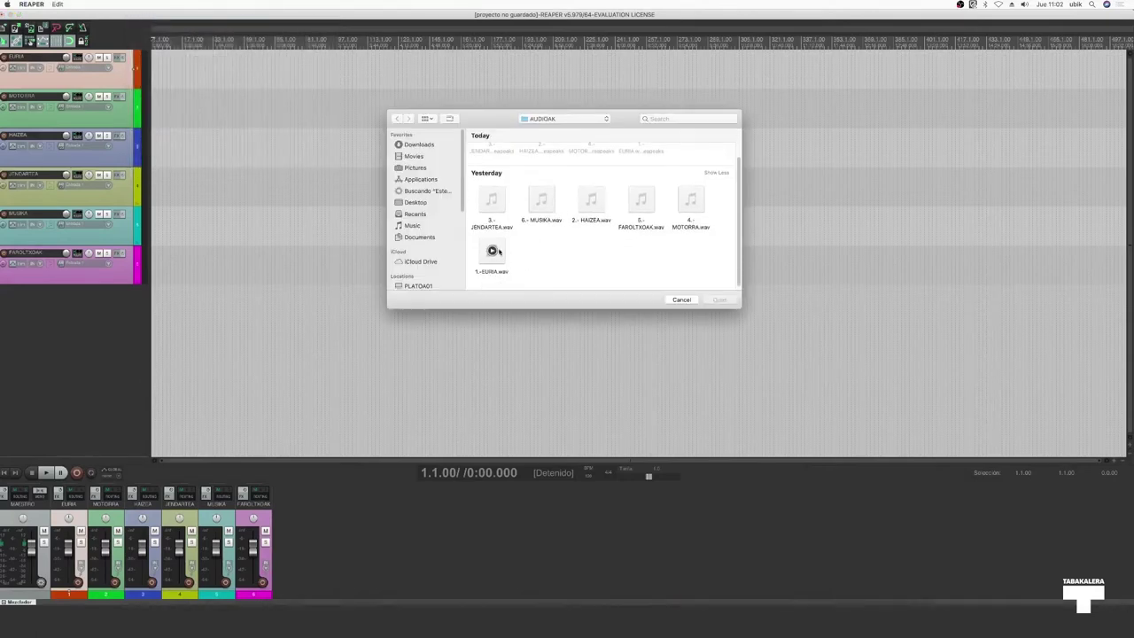
double_click(493, 251)
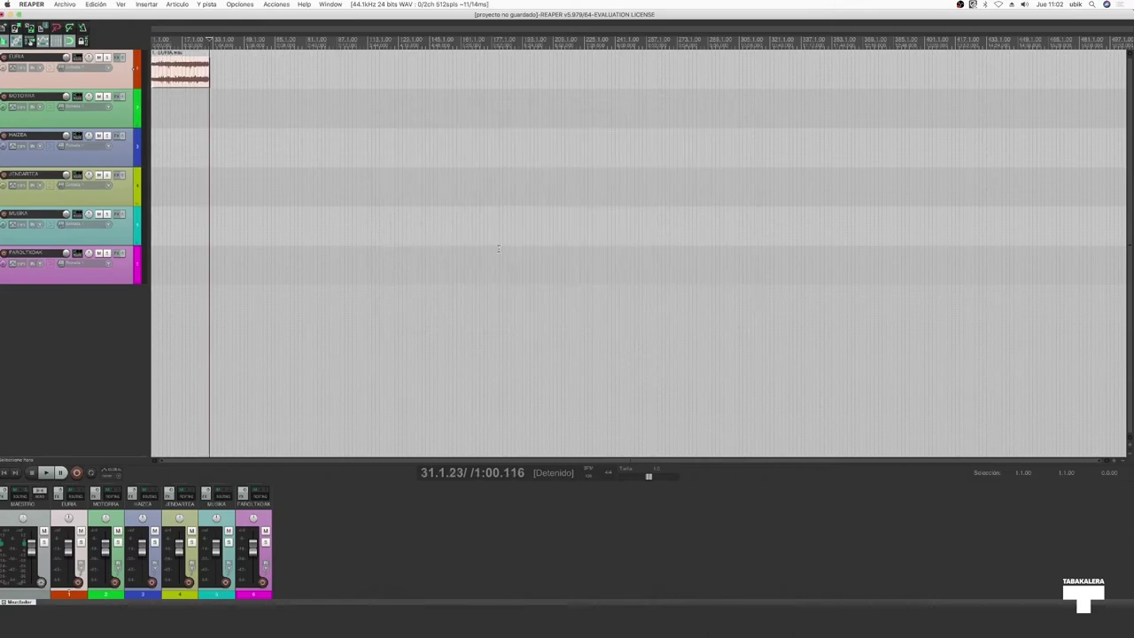
key("Home")
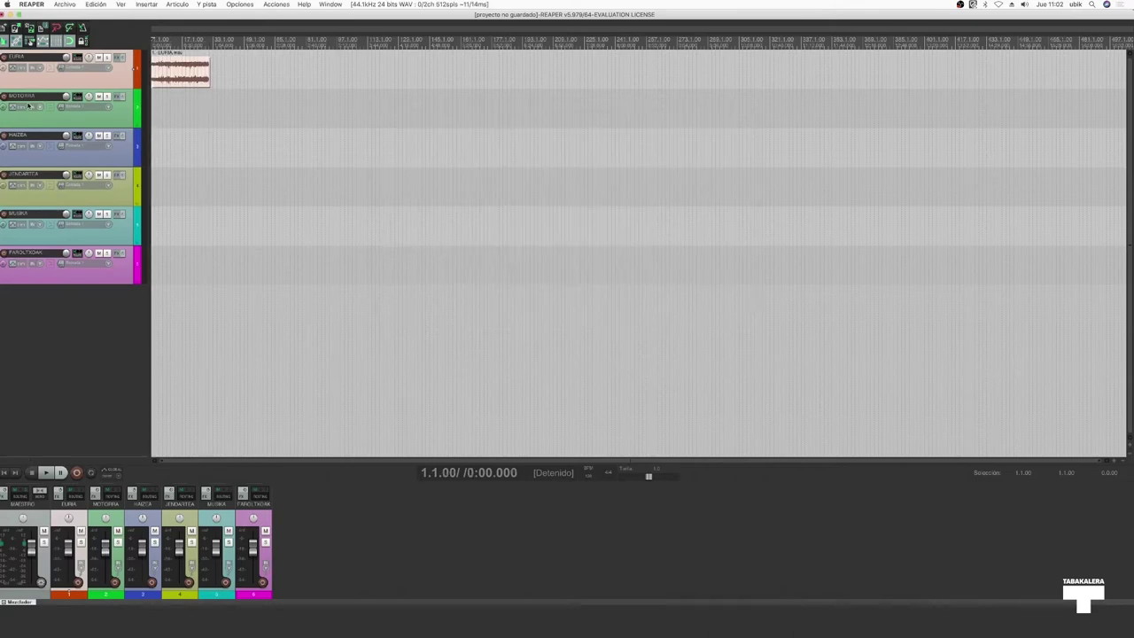
Step: Insert the media file 4.-MOTORRA.wav on the MOTORRA track and return the cursor to the project start
left_click(48, 120)
left_click(146, 5)
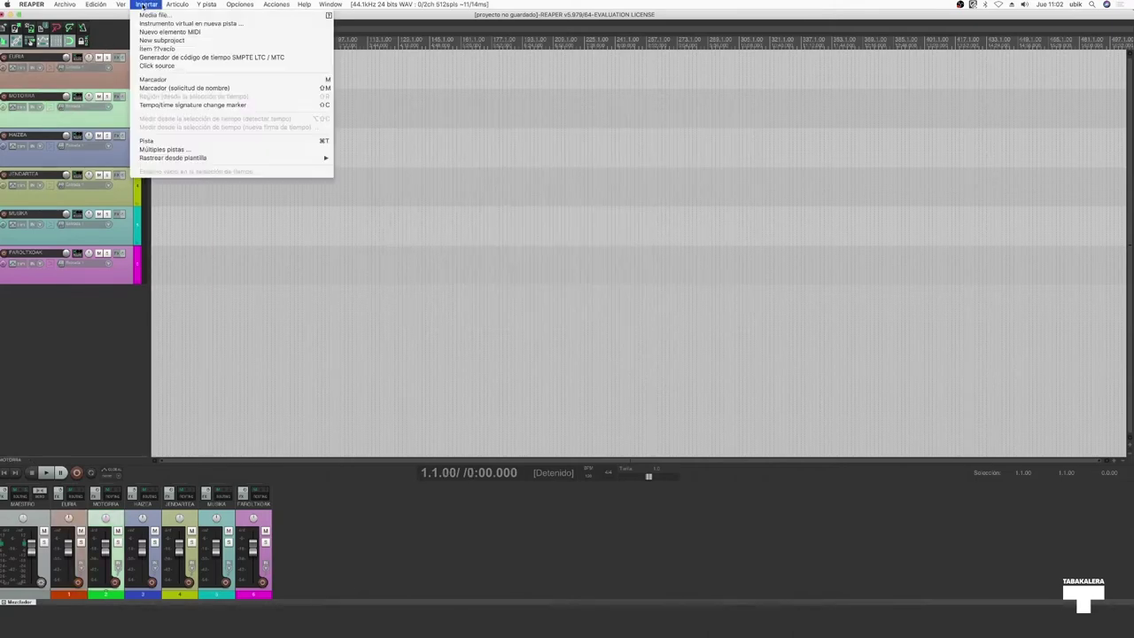
left_click(147, 19)
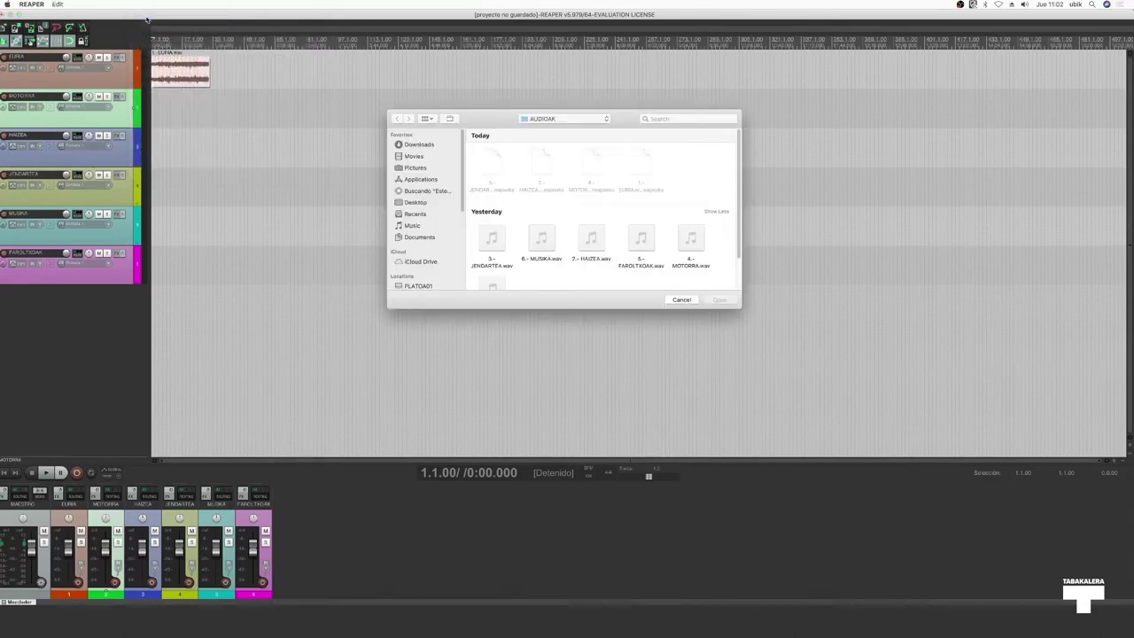
double_click(687, 238)
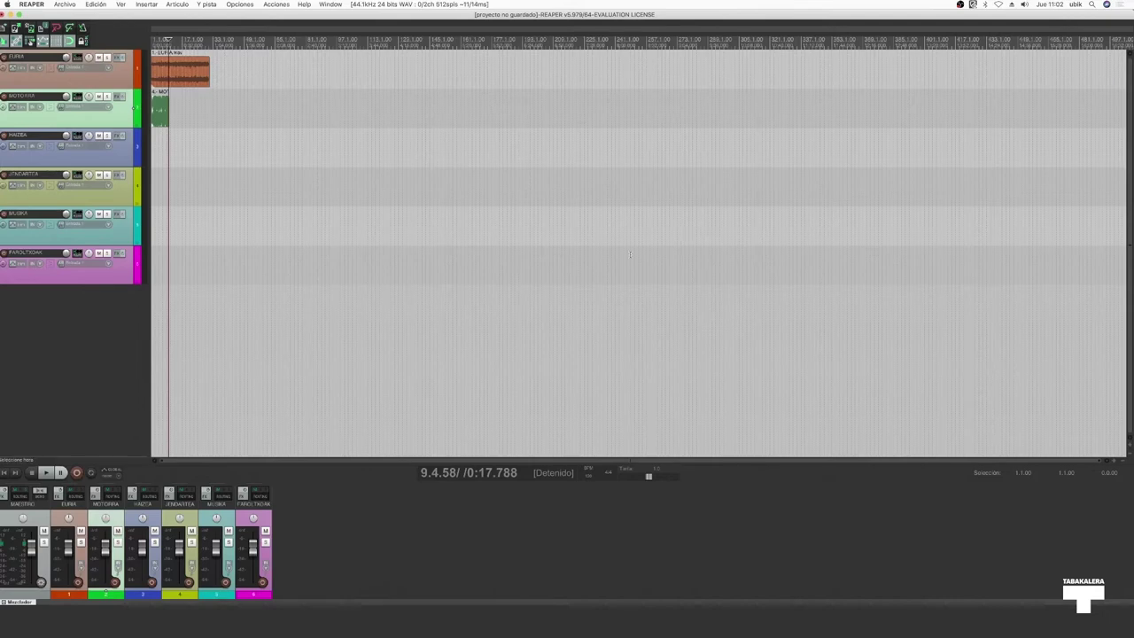
key("Home")
Step: Insert the media file 2.-HAIZEA.wav on the HAIZEA track and return the cursor to the project start
left_click(108, 156)
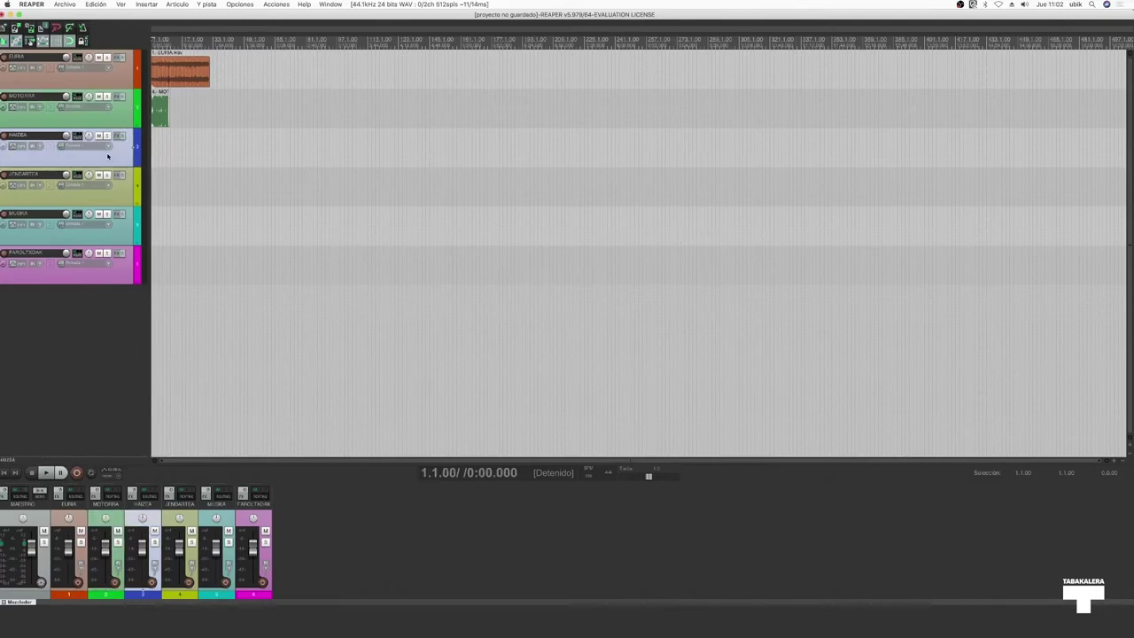
left_click(137, 5)
left_click(155, 15)
double_click(591, 238)
key("Home")
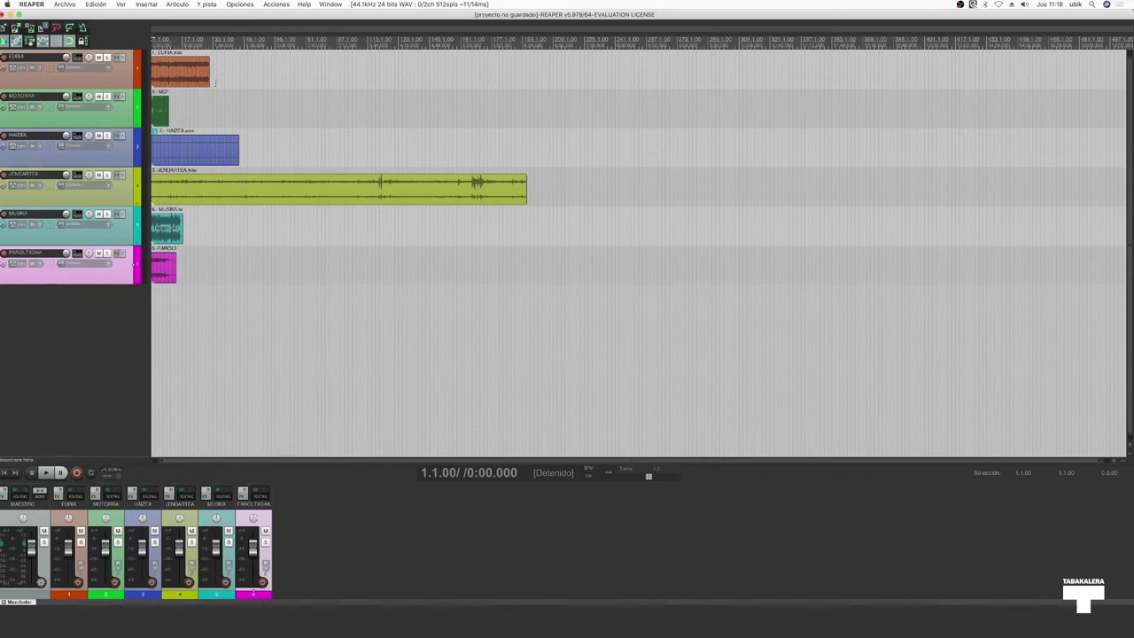
Step: Select the audio clip on each of the six tracks in turn, clear the selection and return to the project start
left_click(194, 78)
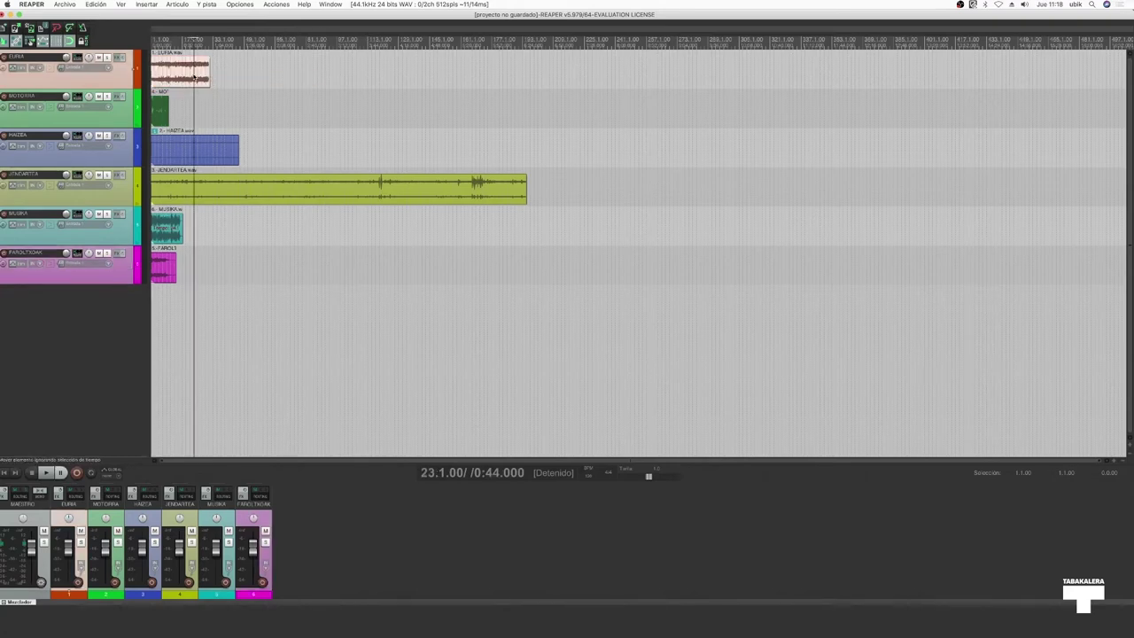
left_click(163, 112)
left_click(211, 149)
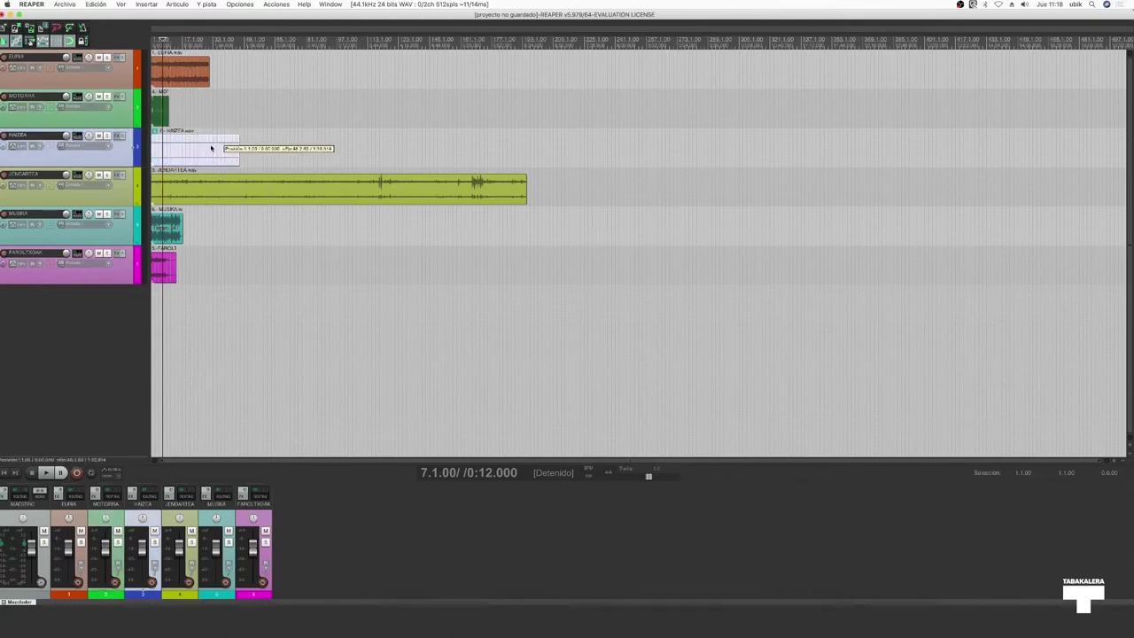
left_click(251, 190)
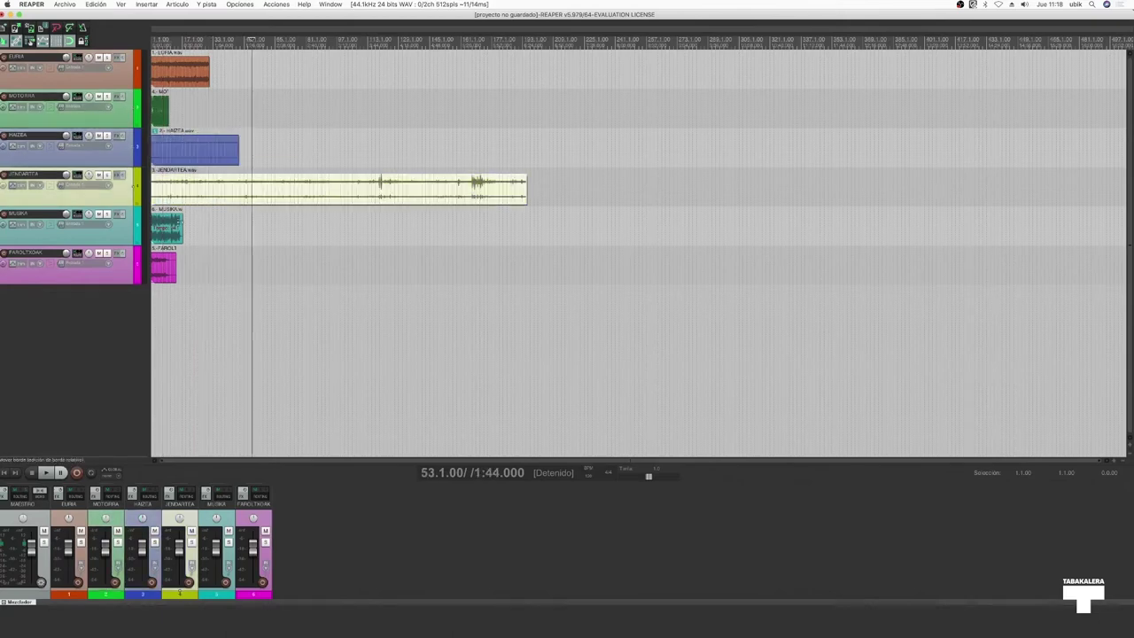
left_click(175, 229)
left_click(162, 266)
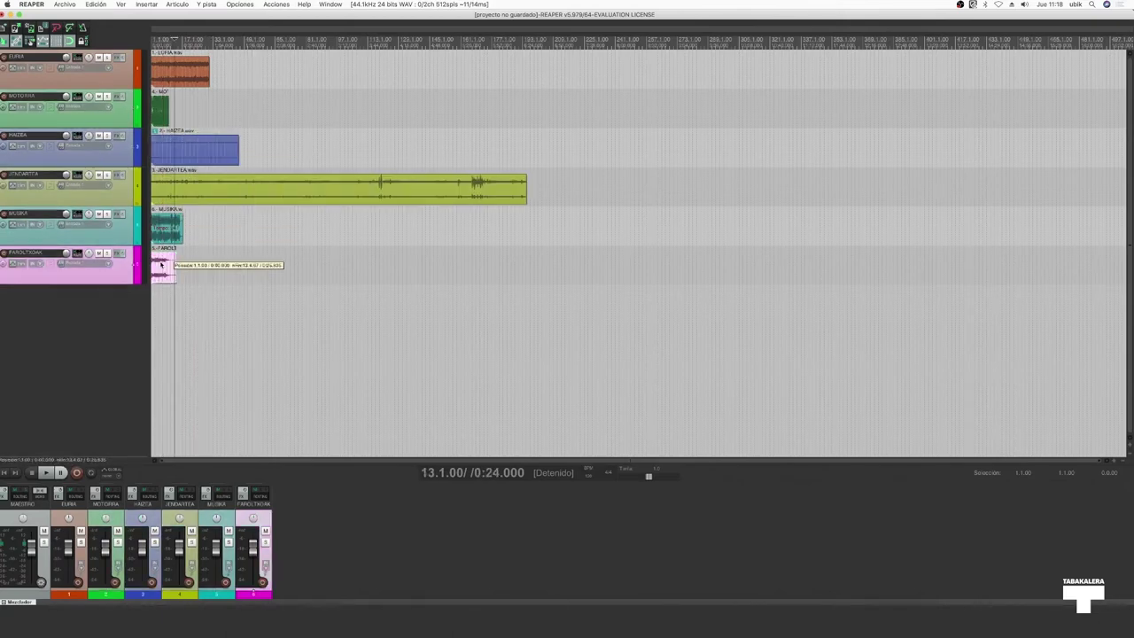
left_click(304, 277)
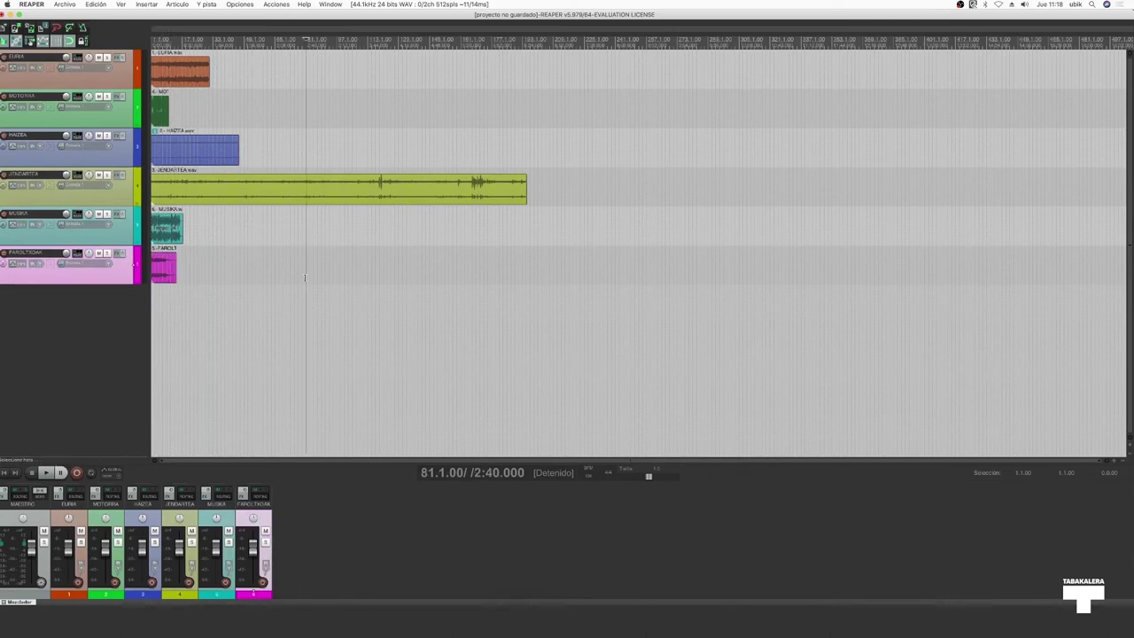
key("Home")
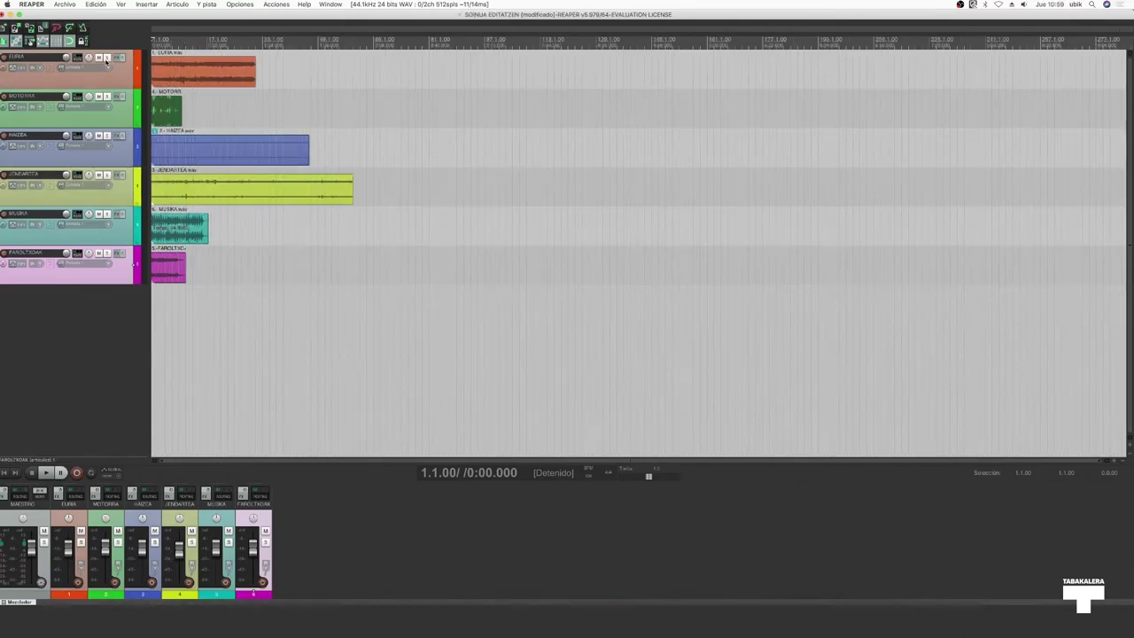
Step: Solo the EURIA, HAIZEA and JENDARTEA tracks and raise the JENDARTEA track's volume during playback
left_click(106, 136)
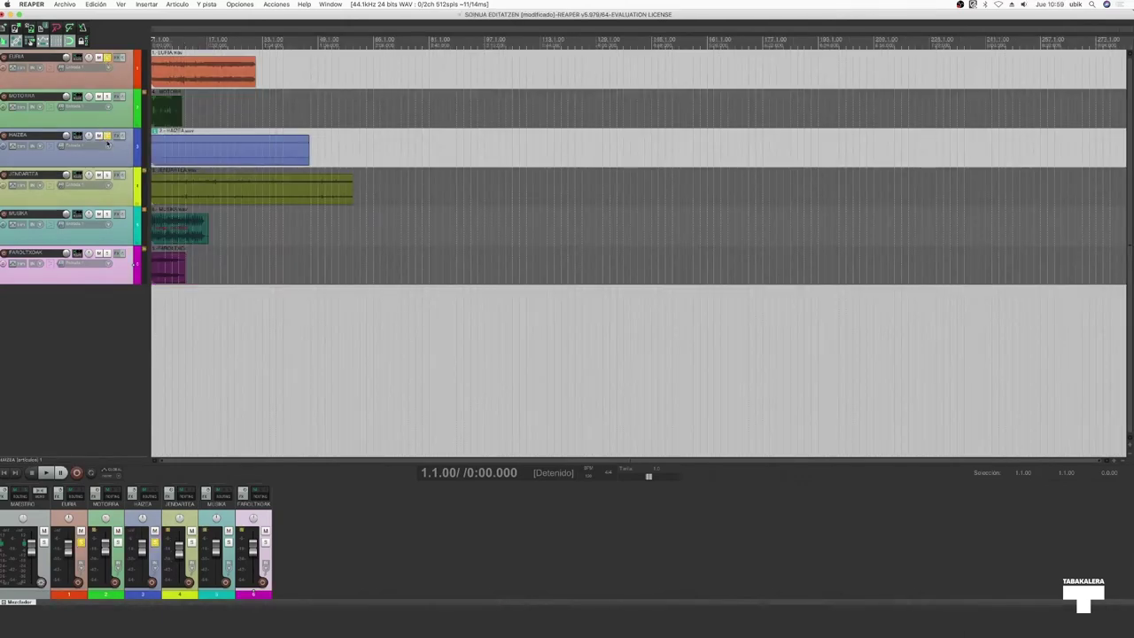
left_click(106, 174)
key("space")
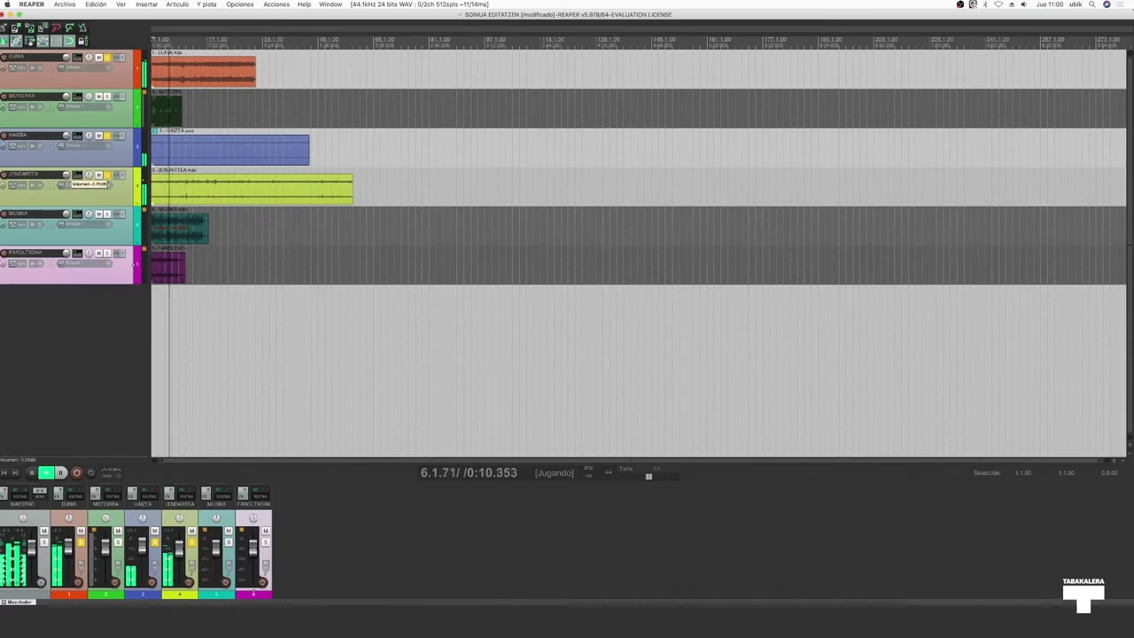
scroll(67, 178, "up", 4)
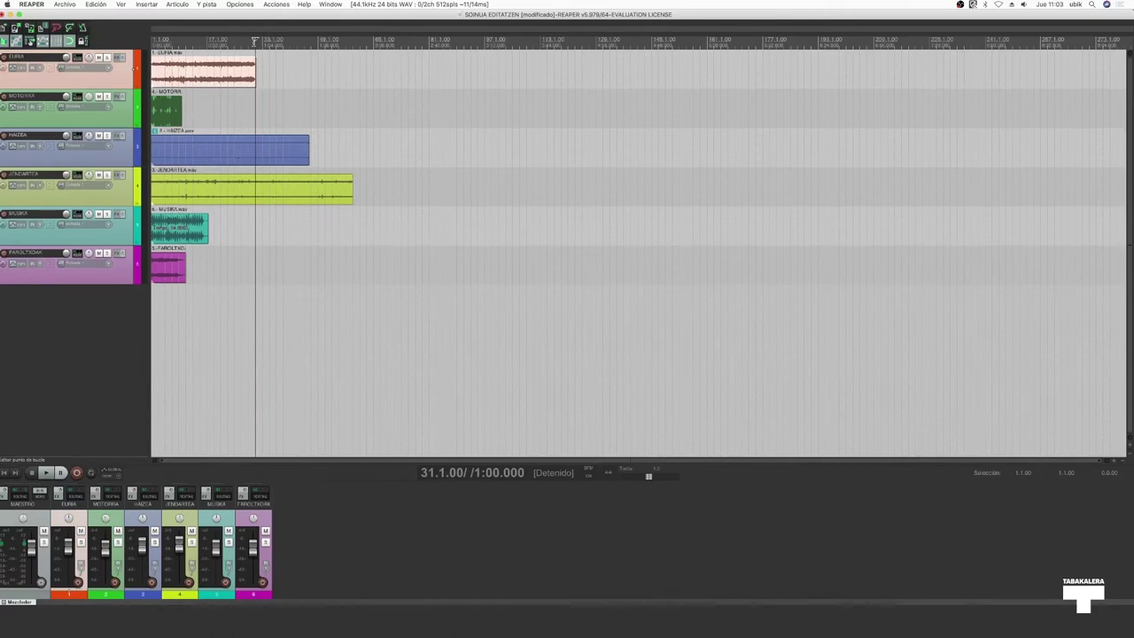
Step: Paste a copy of the EURIA clip at bar 31 and place the MOTORRA clip at bar 9 with a copy at bar 43
key("super+v")
left_click(173, 110)
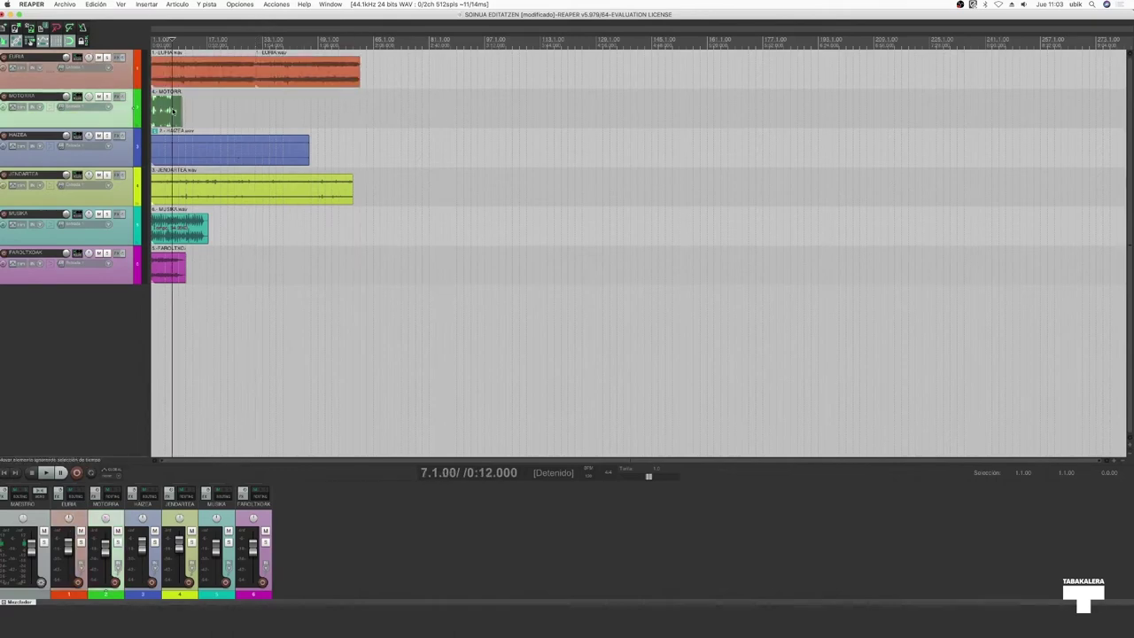
left_click_drag(173, 111, 201, 111)
left_click(297, 43)
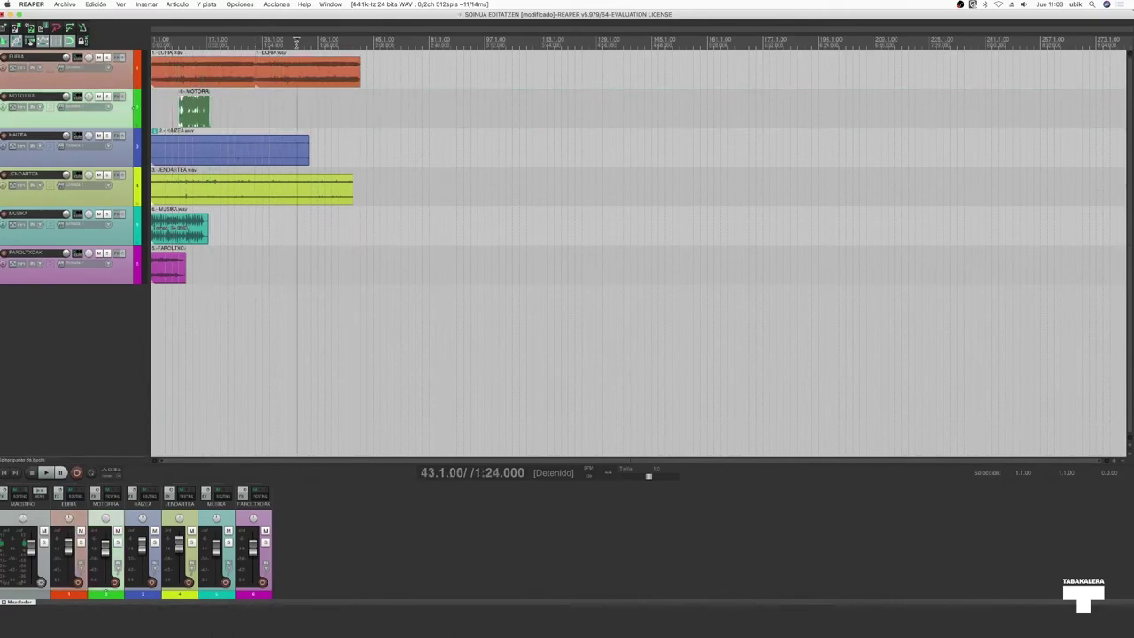
key("ctrl+v")
Step: Duplicate the HAIZEA clip and the JENDARTEA clip so each copy follows its original on the same track
left_click(266, 149)
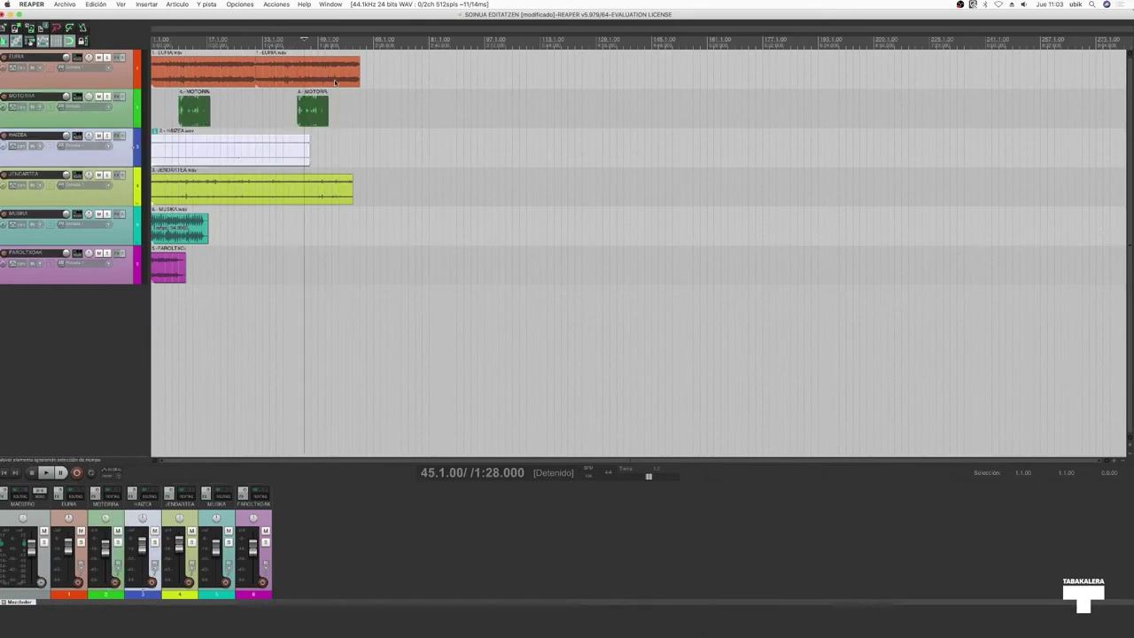
key("ctrl+d")
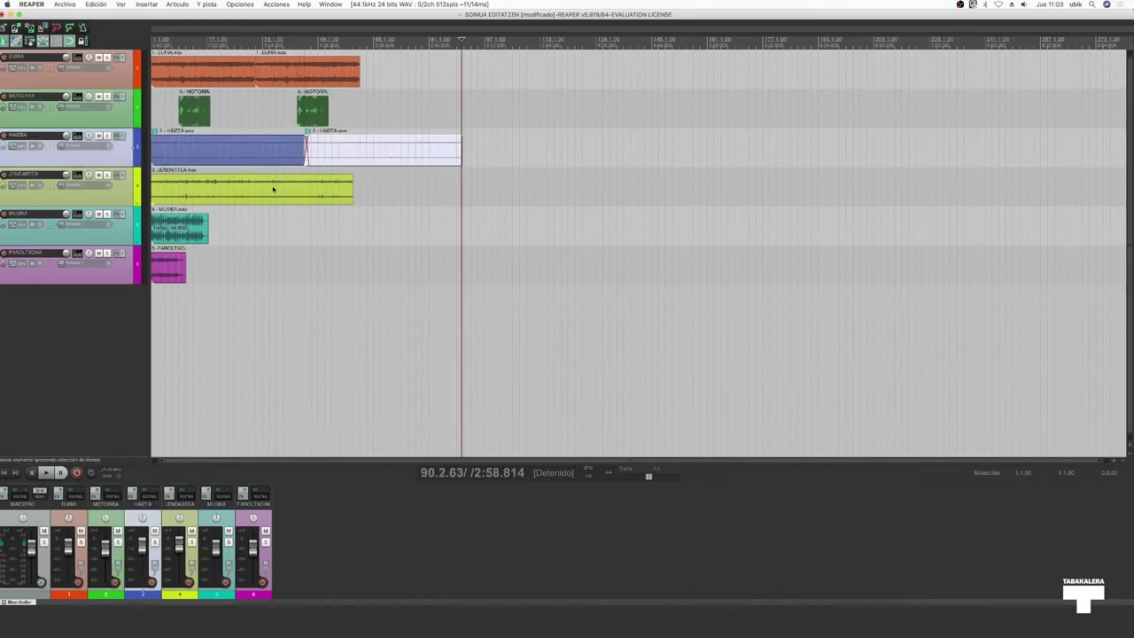
left_click(273, 189)
key("ctrl+d")
Step: Paste a copy of the FAROLTXOAK clip at bar 43 on its track
left_click(297, 42)
key("ctrl+v")
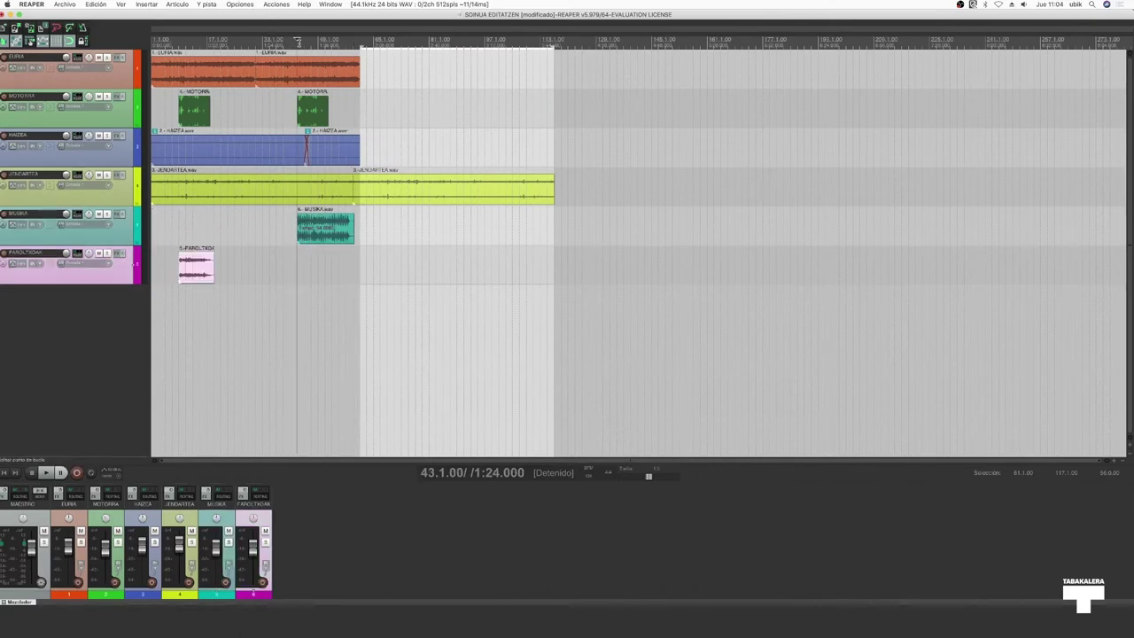
key("ctrl+v")
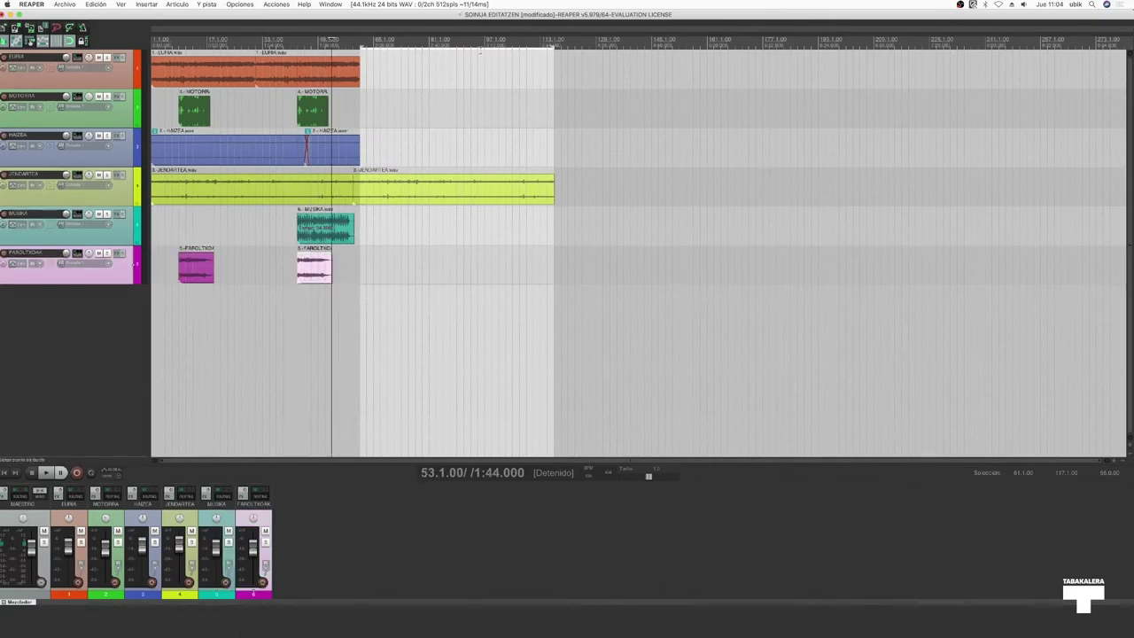
Step: Trim the second JENDARTEA clip back to the end of the EURIA audio and play the arrangement
left_click(521, 191)
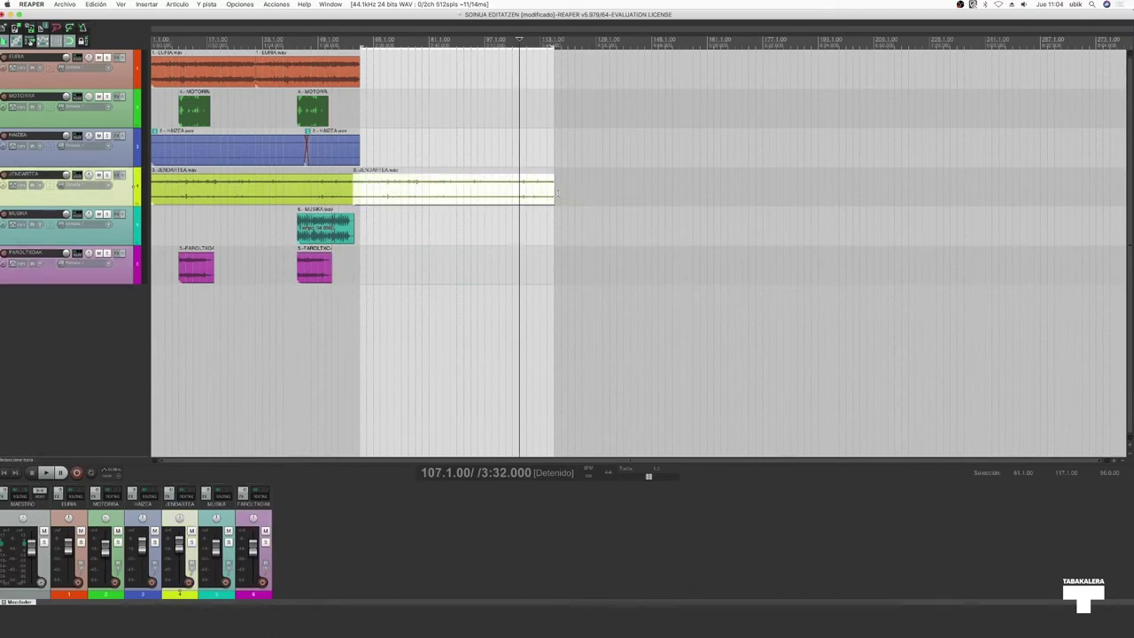
left_click_drag(554, 192, 357, 201)
key("space")
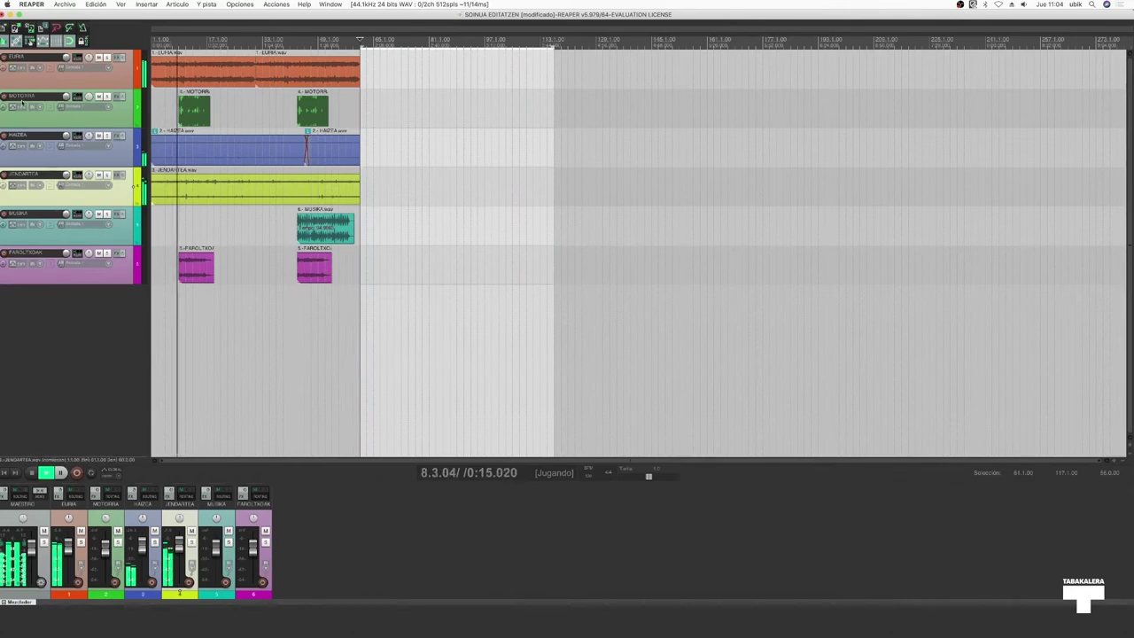
mouse_move(76, 96)
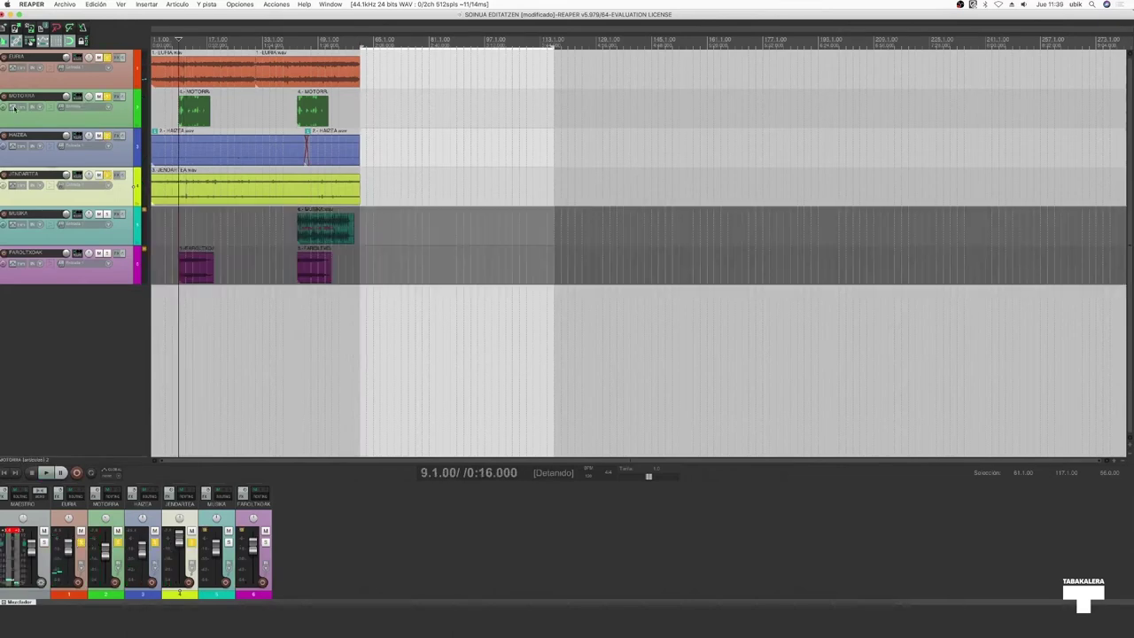
Step: Show the pan envelope (Panorama) of the MOTORRA track
left_click(12, 107)
left_click(156, 140)
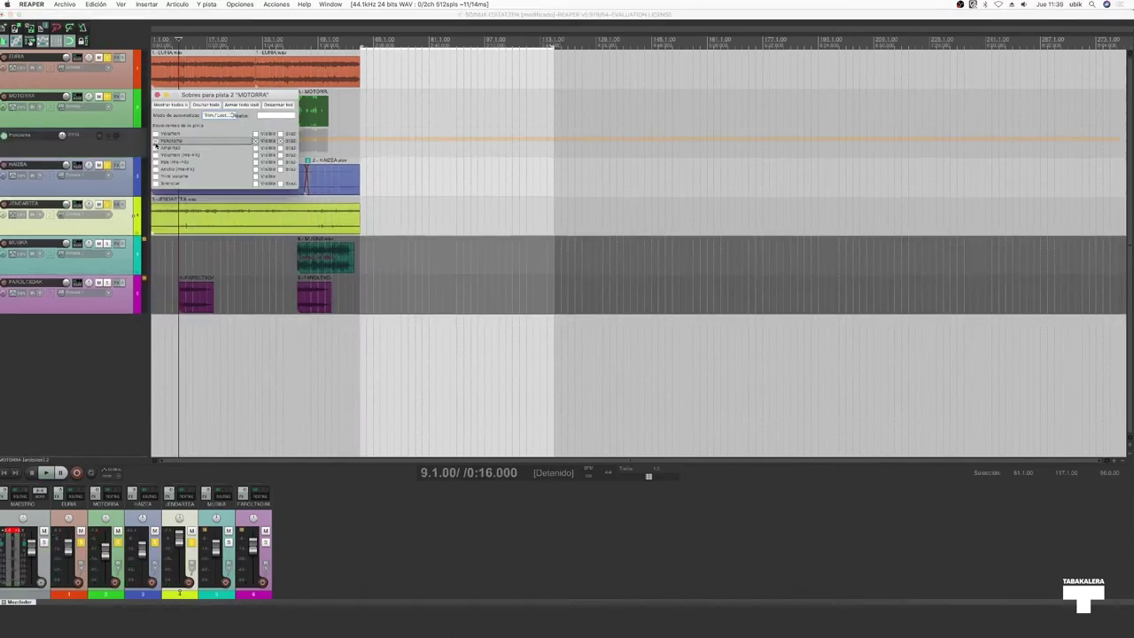
left_click(156, 94)
Step: Add points to the MOTORRA track's pan envelope at the start and end of the first clip and shape the pan movement between them
right_click(182, 139)
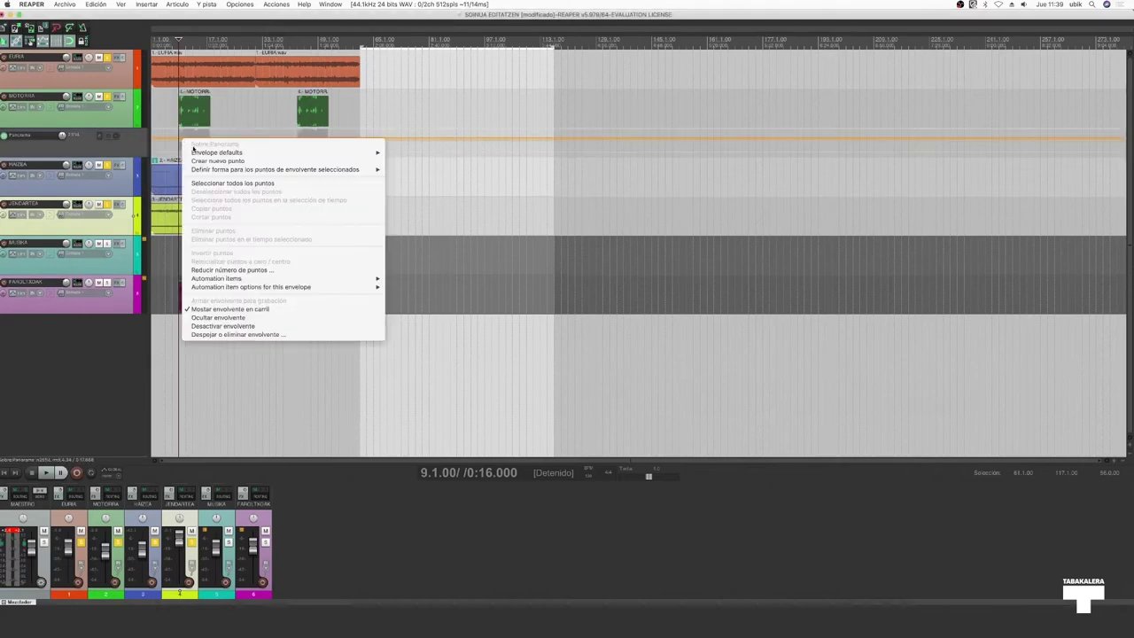
left_click(200, 161)
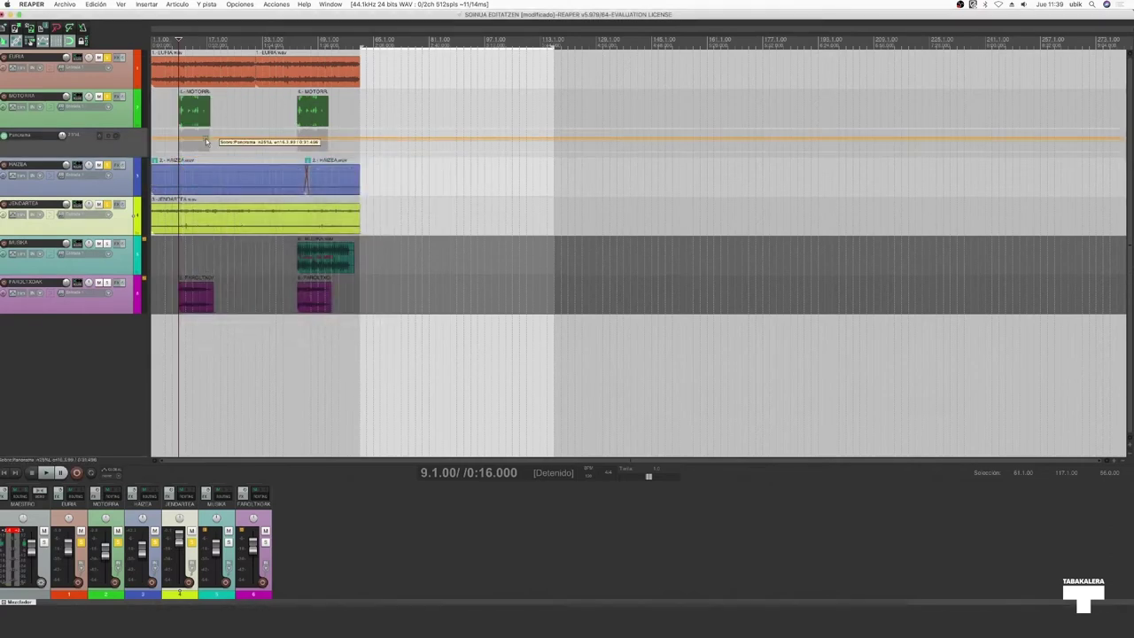
right_click(207, 139)
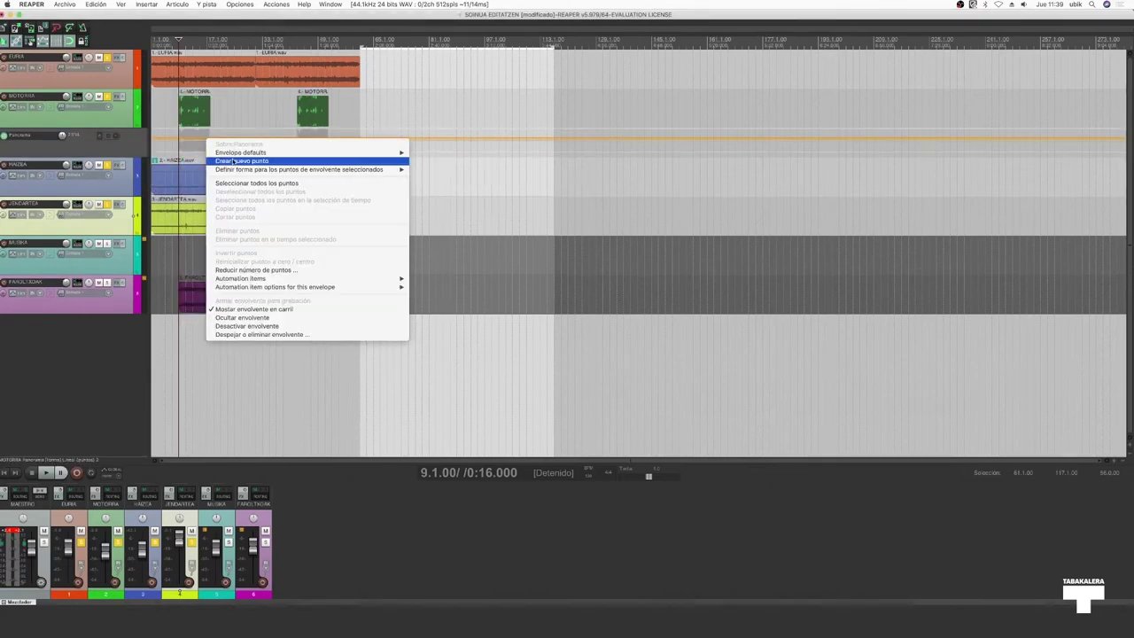
left_click(169, 137)
left_click_drag(168, 137, 211, 195)
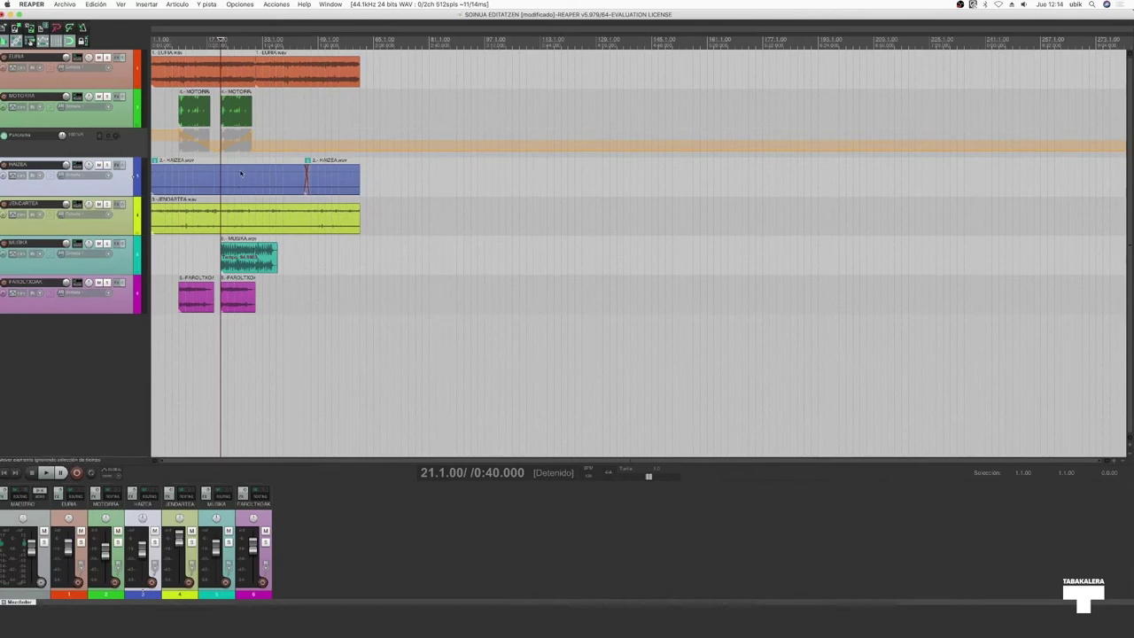
Step: Trim the last HAIZEA, JENDARTEA and EURIA clips together so they end at about bar 37, near the end of the MUSIKA clip
left_click(339, 223)
left_click(344, 187)
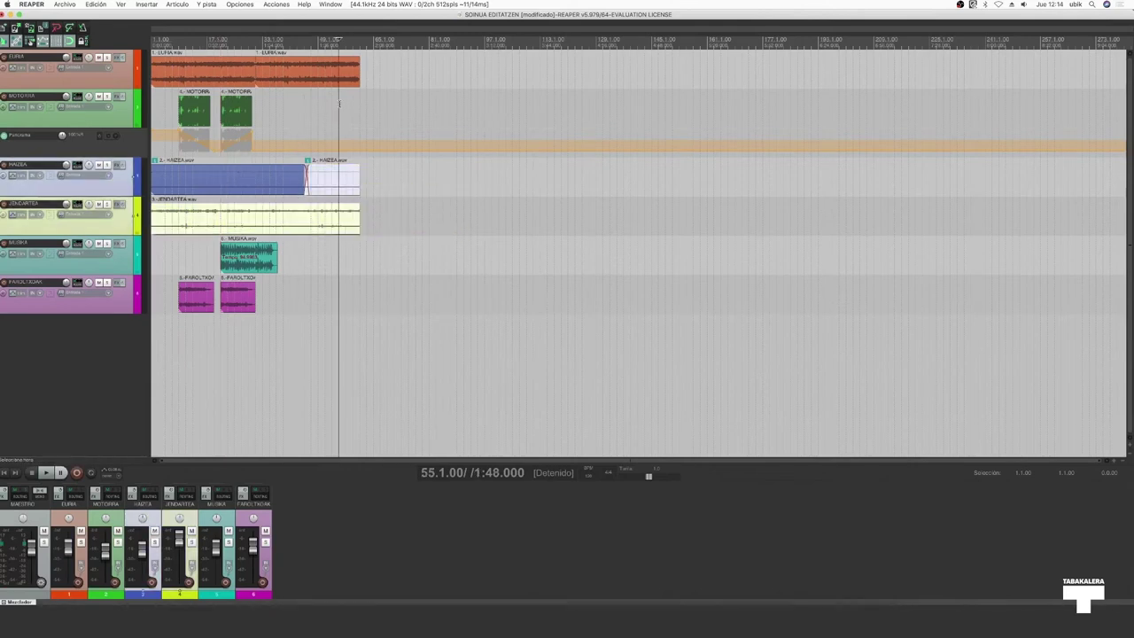
left_click(352, 82)
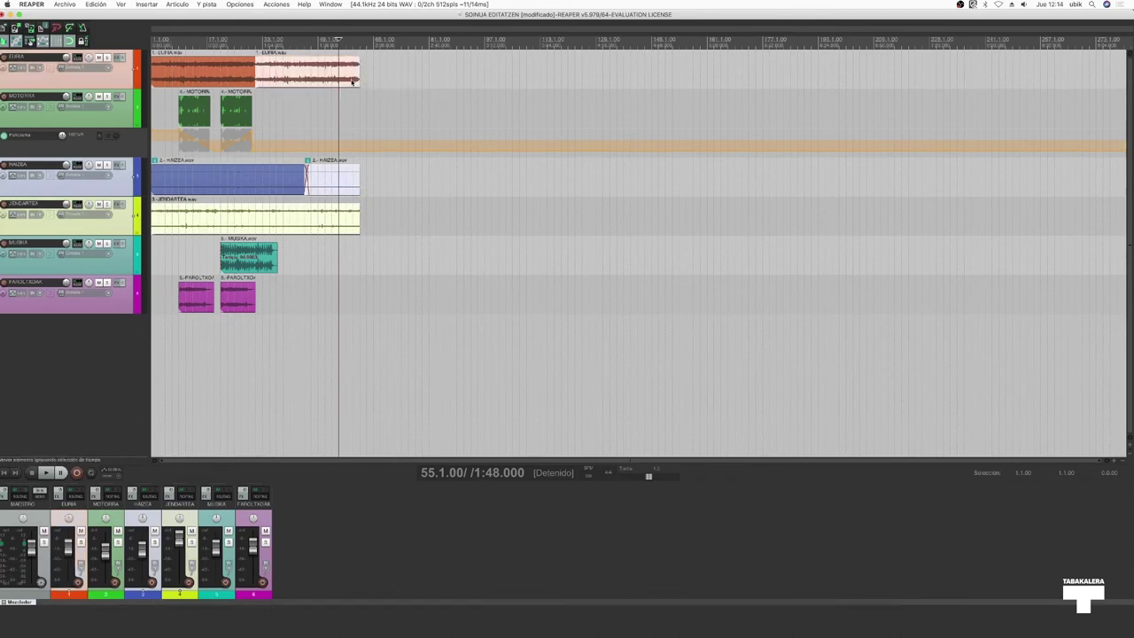
left_click_drag(361, 81, 276, 81)
Step: Show the volume envelope (Volumen) of the EURIA track
left_click(15, 69)
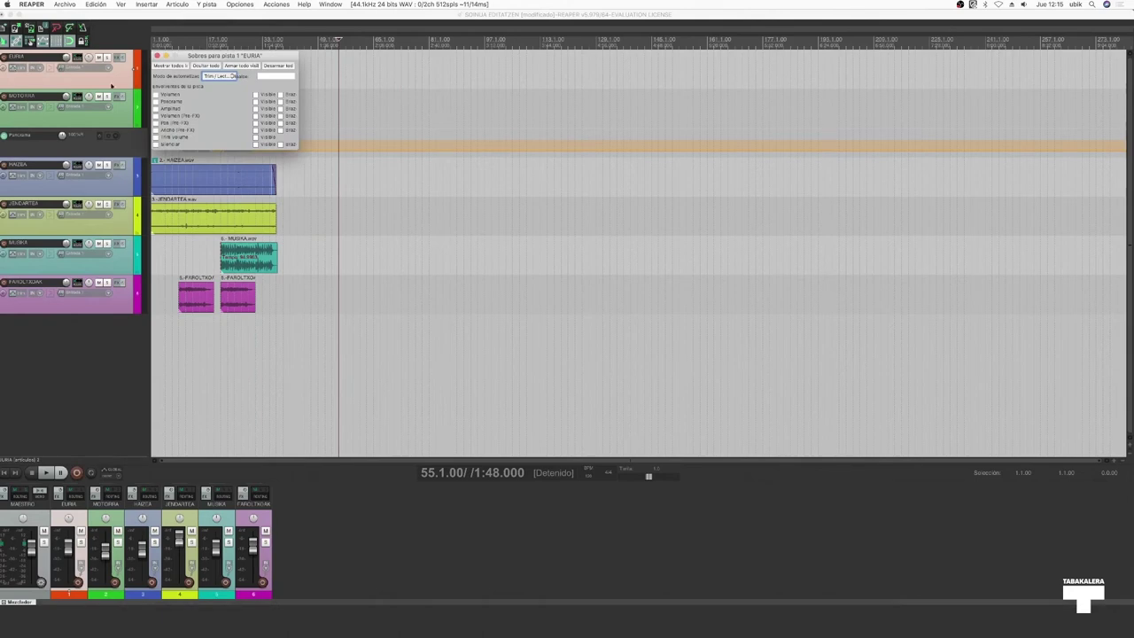
left_click(157, 99)
left_click(157, 55)
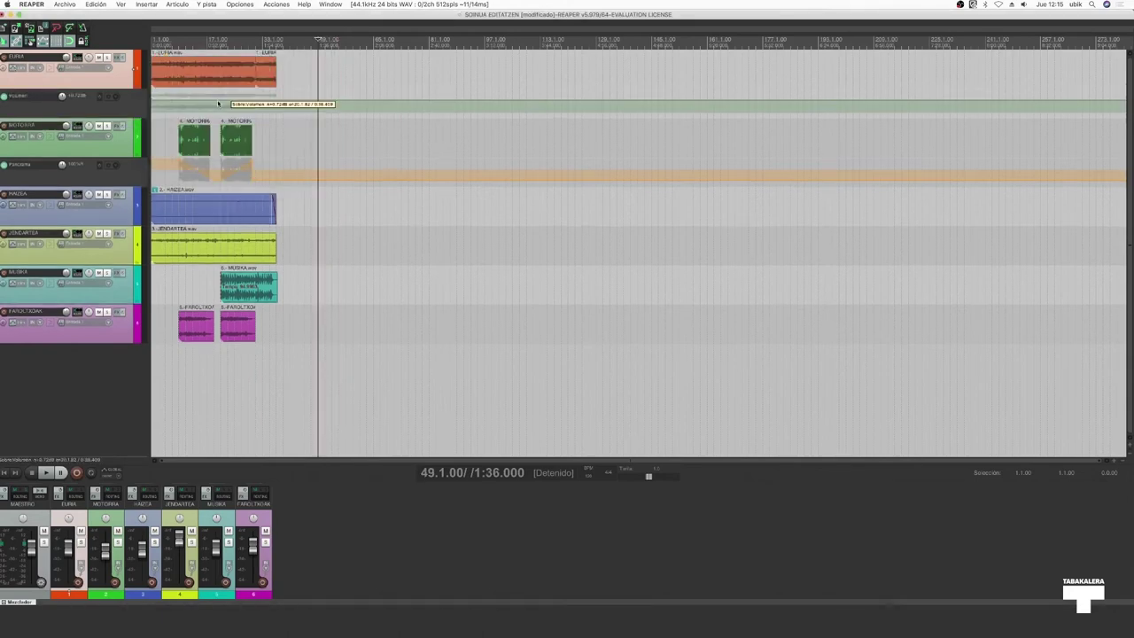
Step: Add points to the EURIA track's volume envelope around the start of the MUSIKA clip and at the audio's end, and adjust the level
right_click(219, 103)
right_click(226, 105)
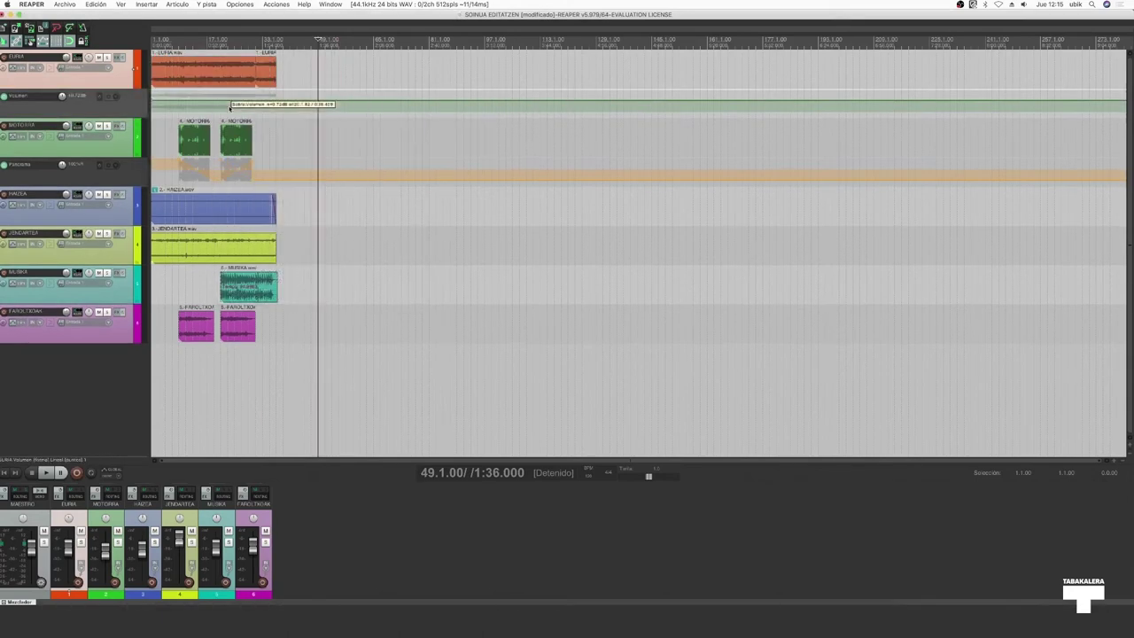
right_click(227, 105)
right_click(266, 104)
right_click(273, 105)
right_click(278, 104)
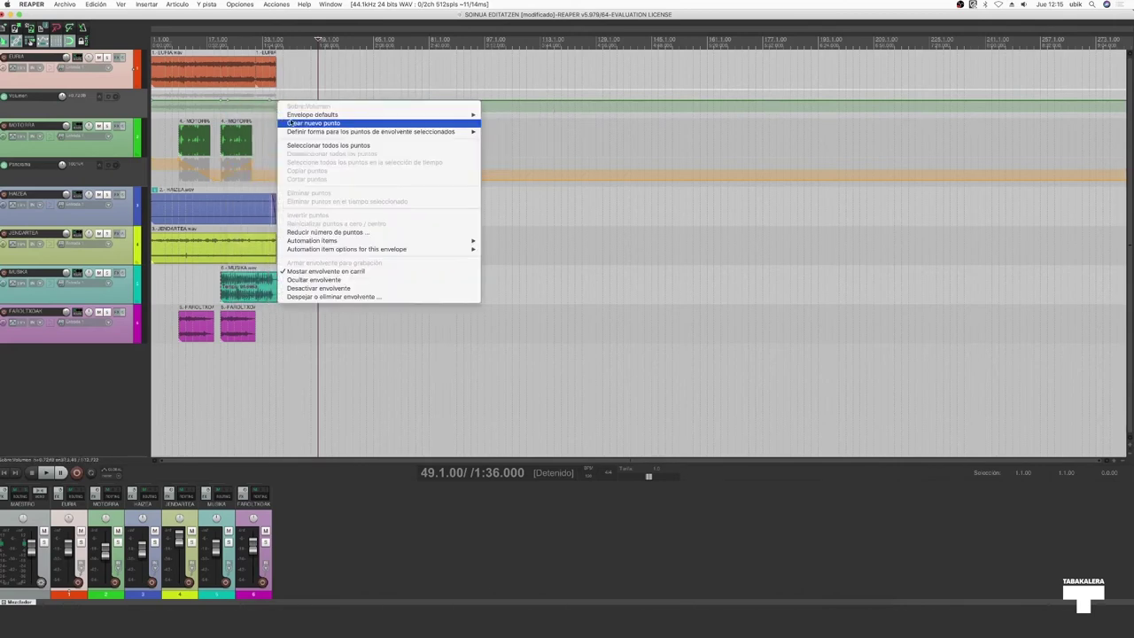
left_click(226, 100)
left_click_drag(227, 102, 588, 107)
Step: Select the time range covering all the clips and render the whole project as a WAV file named MASTER PROIEKTUA
scroll(587, 107, "up", 5)
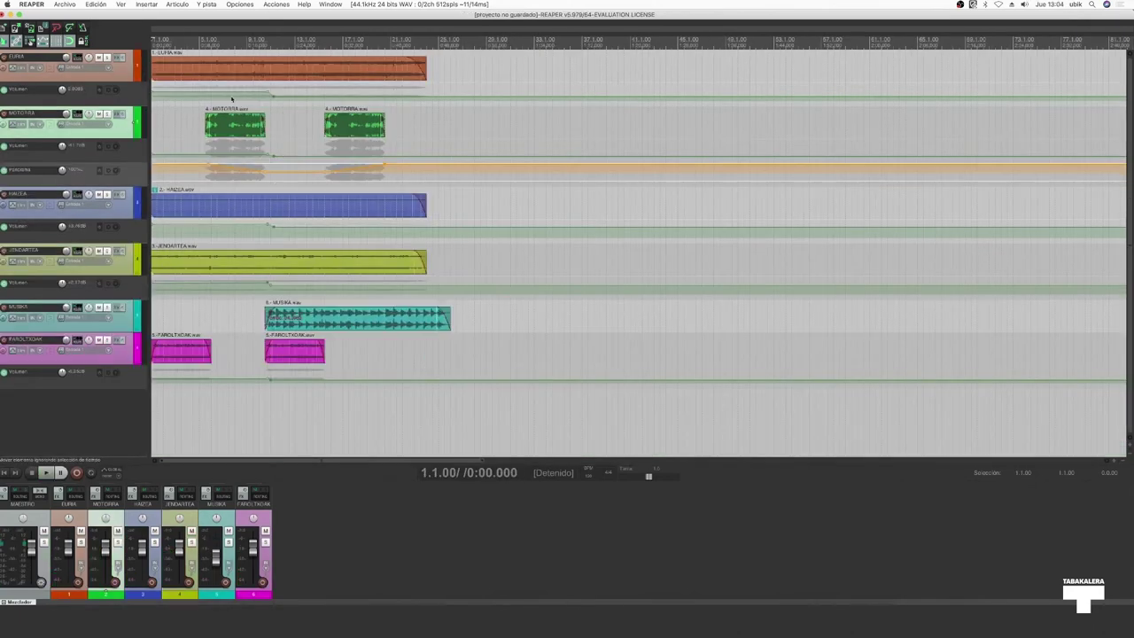
double_click(188, 44)
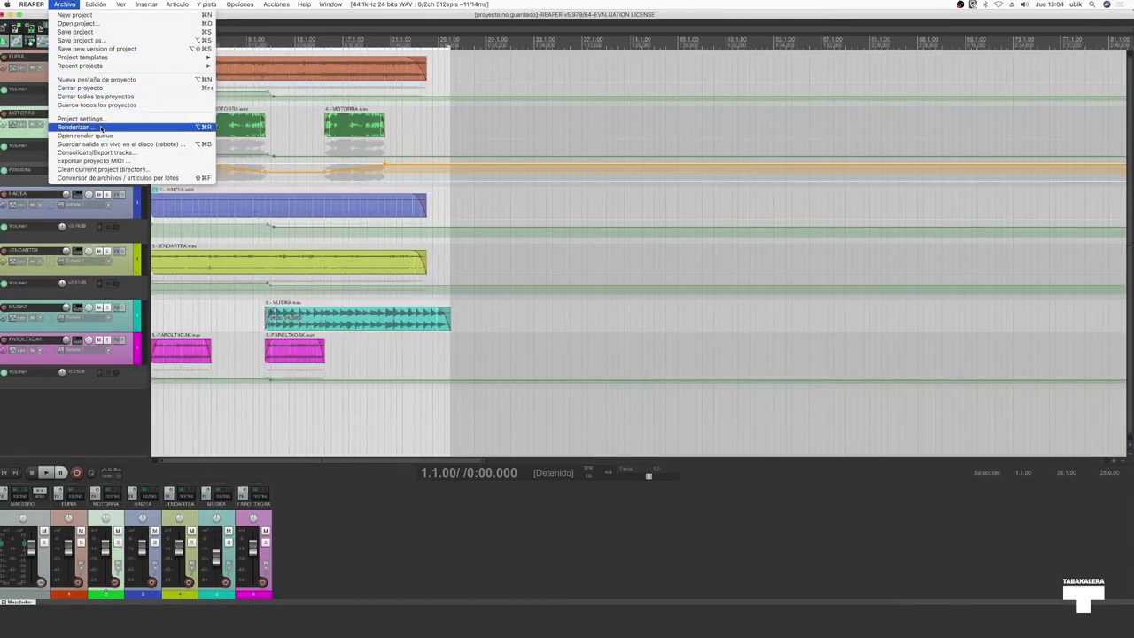
left_click(101, 129)
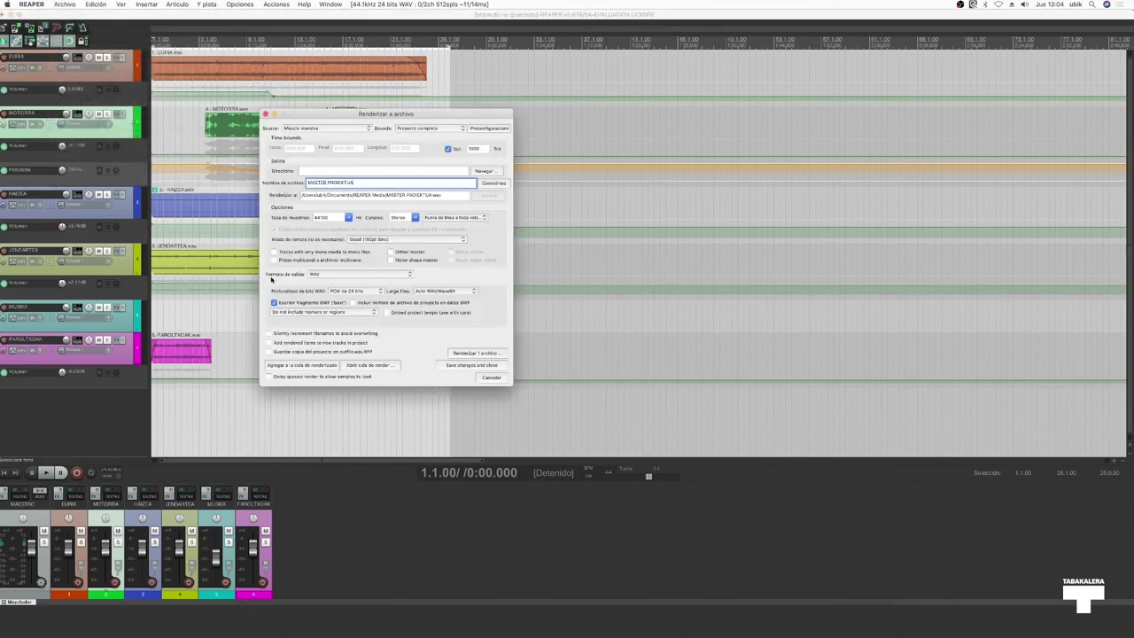
left_click(327, 276)
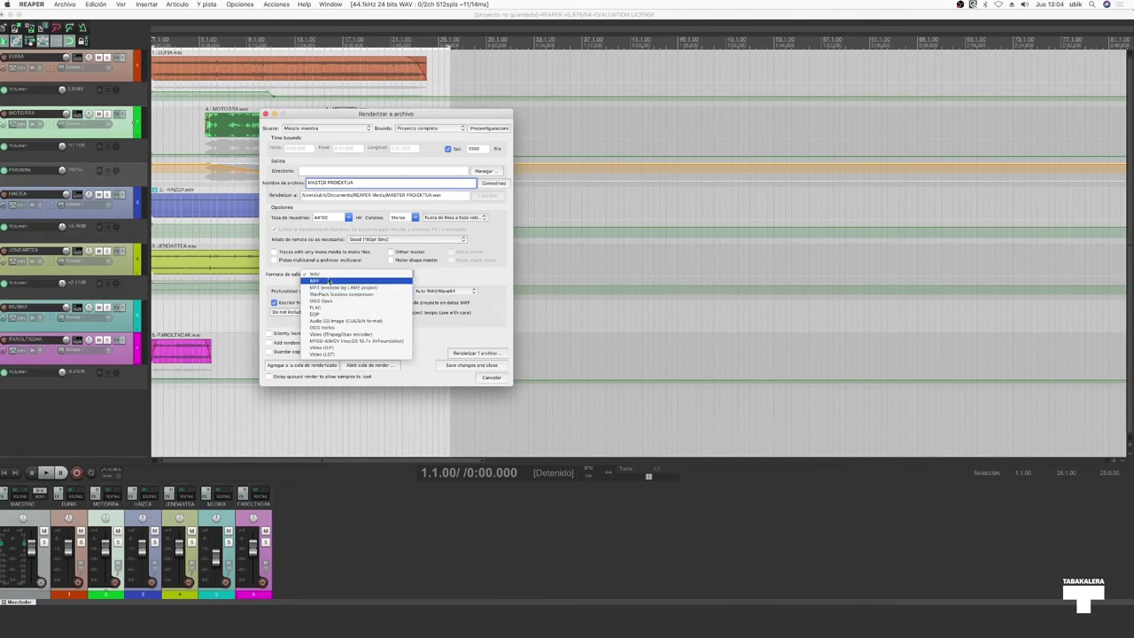
left_click(328, 276)
left_click(478, 352)
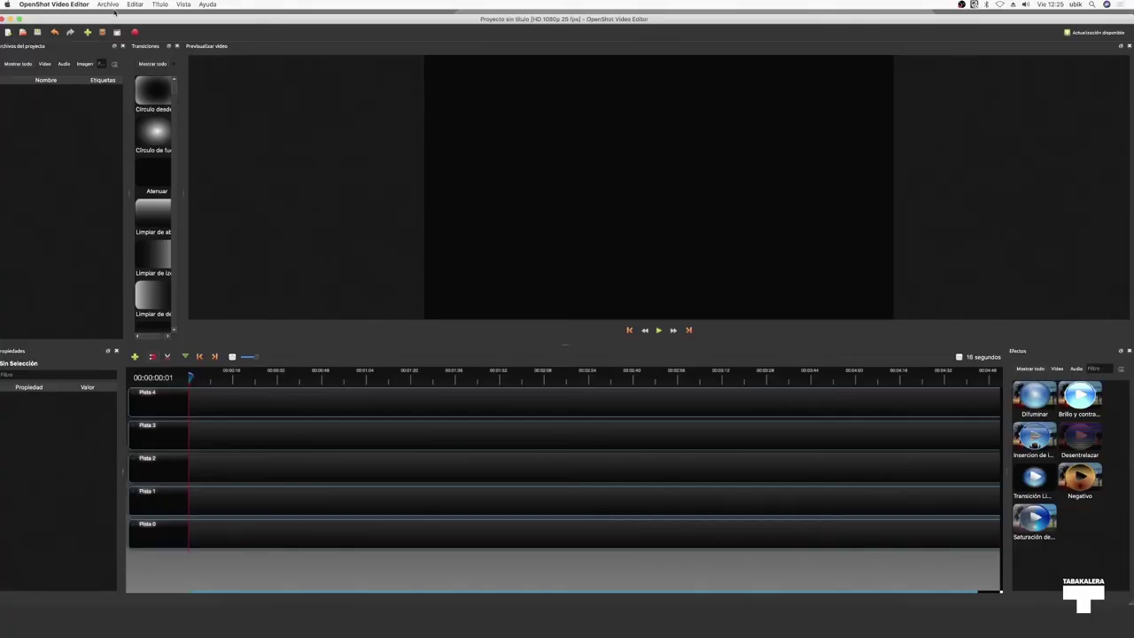
Step: Switch to OpenShot Video Editor and import the files ARGAZKIA.jpg and MASTER.wav into the project
left_click(108, 4)
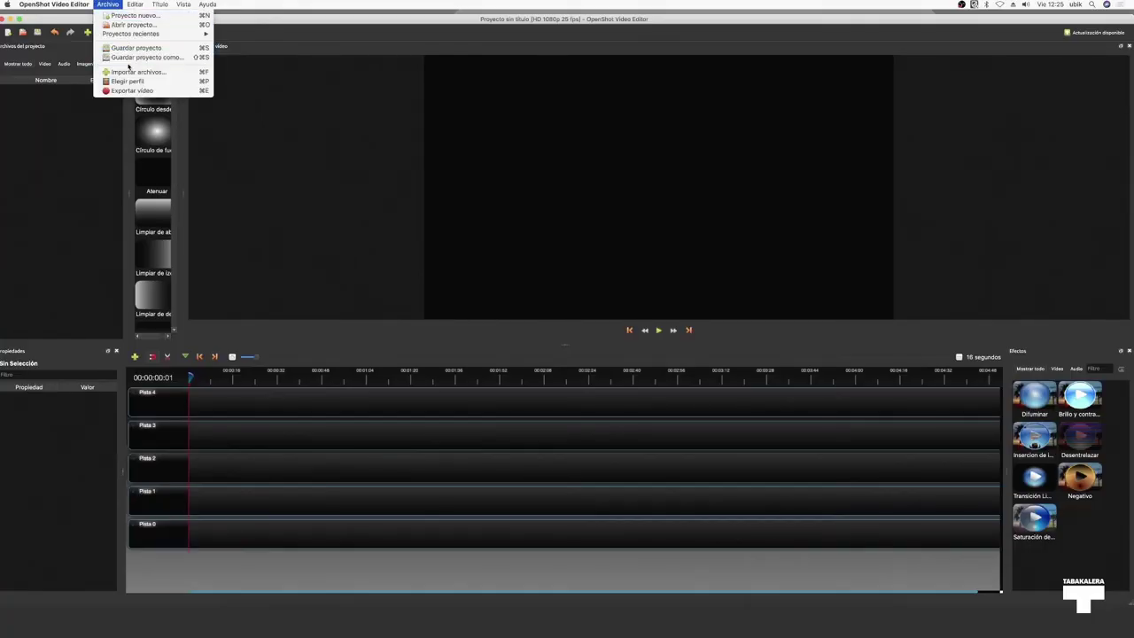
left_click(131, 73)
left_click(445, 152)
double_click(453, 154)
left_click(110, 5)
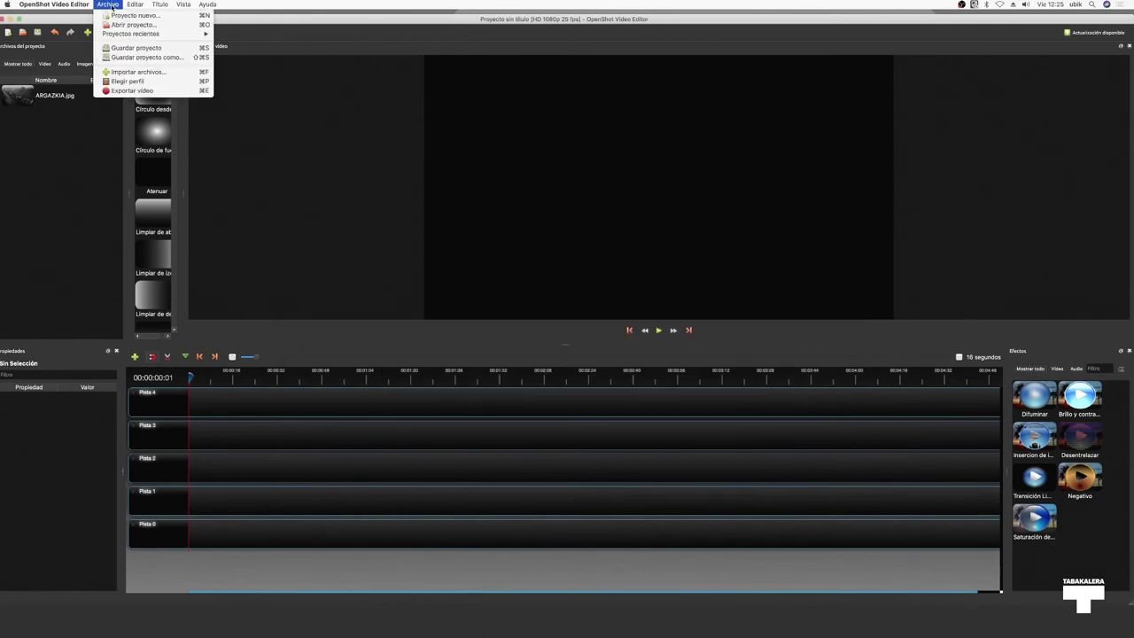
left_click(135, 72)
double_click(458, 162)
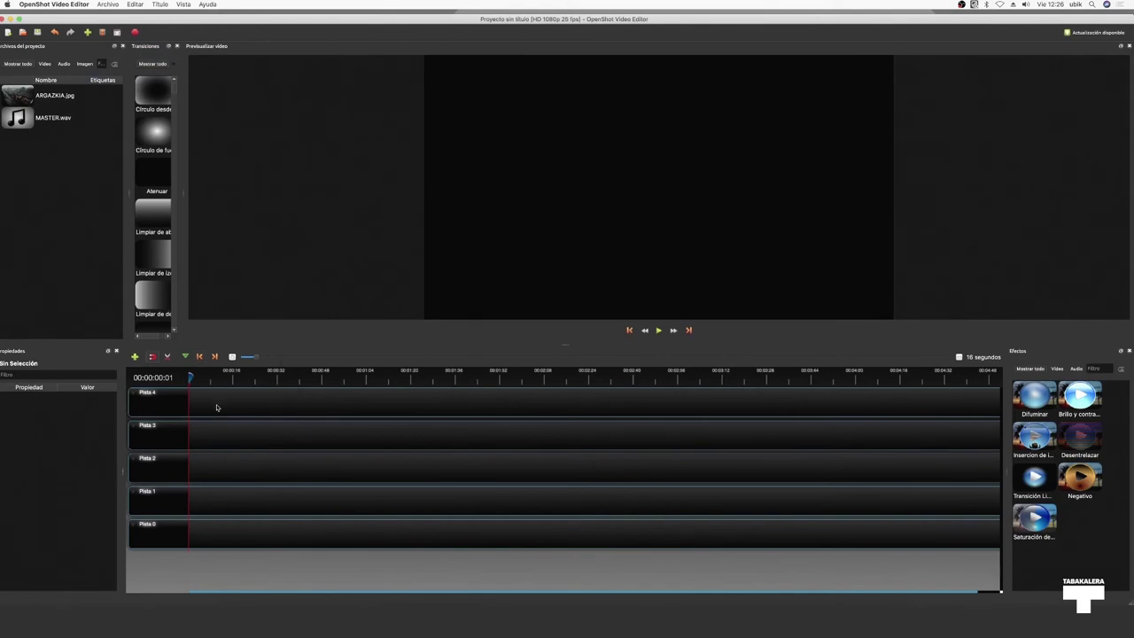
Step: Place MASTER.wav on Pista 3 and ARGAZKIA.jpg on Pista 4, extending the image to the length of the audio
left_click_drag(53, 117, 208, 404)
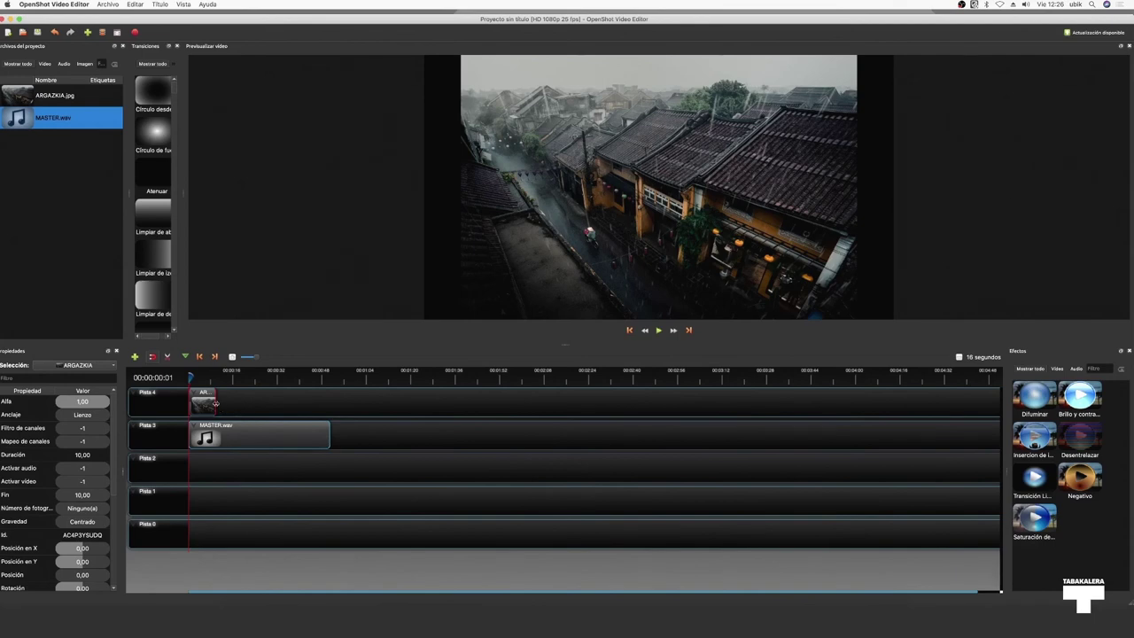
left_click_drag(300, 403, 330, 401)
Step: Export the video as SOINUA+ARGAZKIA in MP4 (h.264) with the 1024x576 16:9 PAL profile and Media quality
left_click(108, 4)
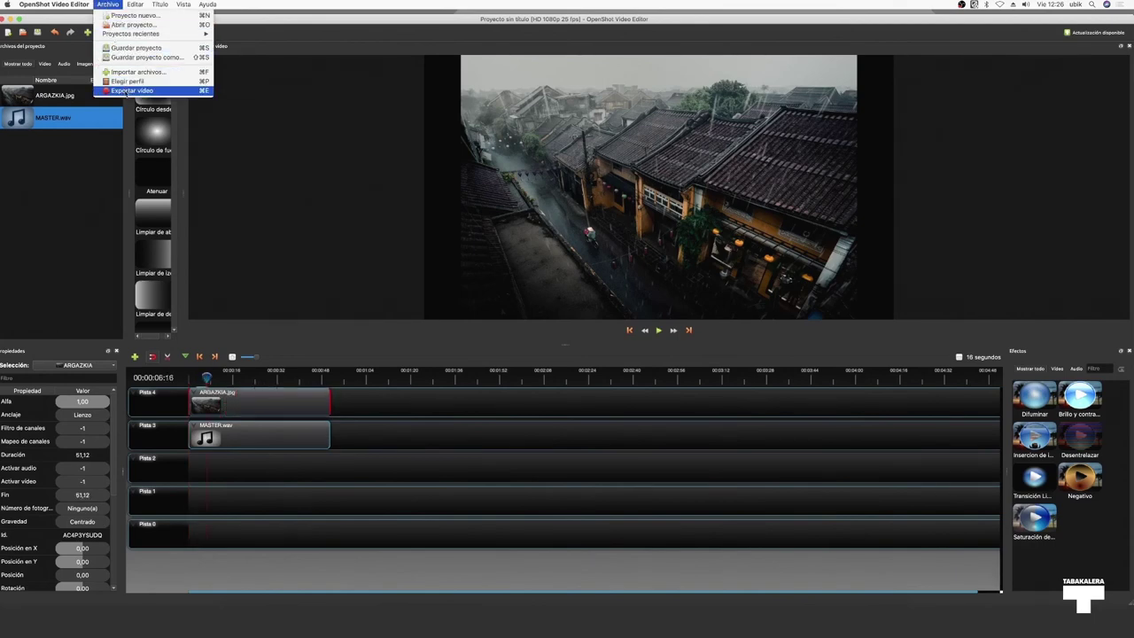
left_click(128, 91)
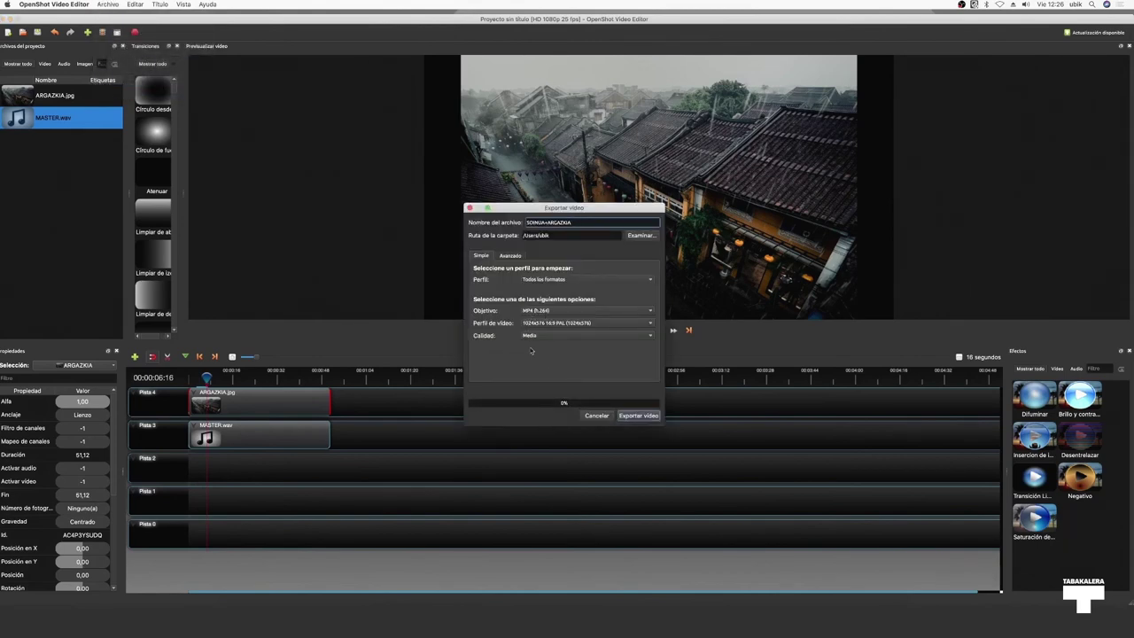
left_click(649, 416)
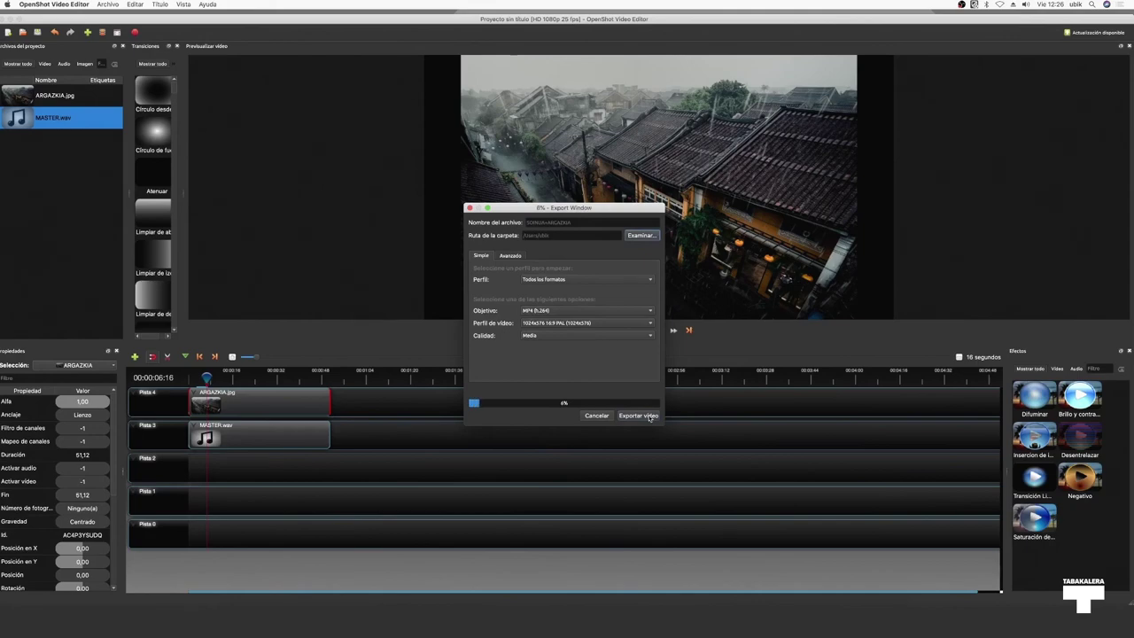